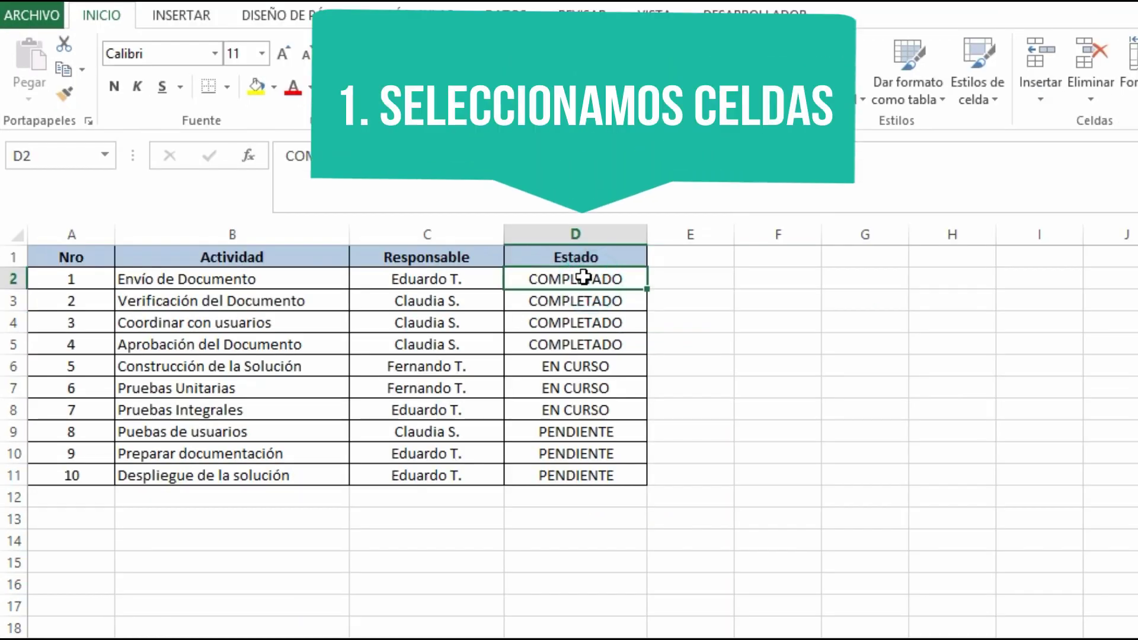
# Select D2:D11 and create a new rule for cells whose value equals COMPLETADO
pyautogui.moveTo(581, 286); pyautogui.dragTo(573, 463)
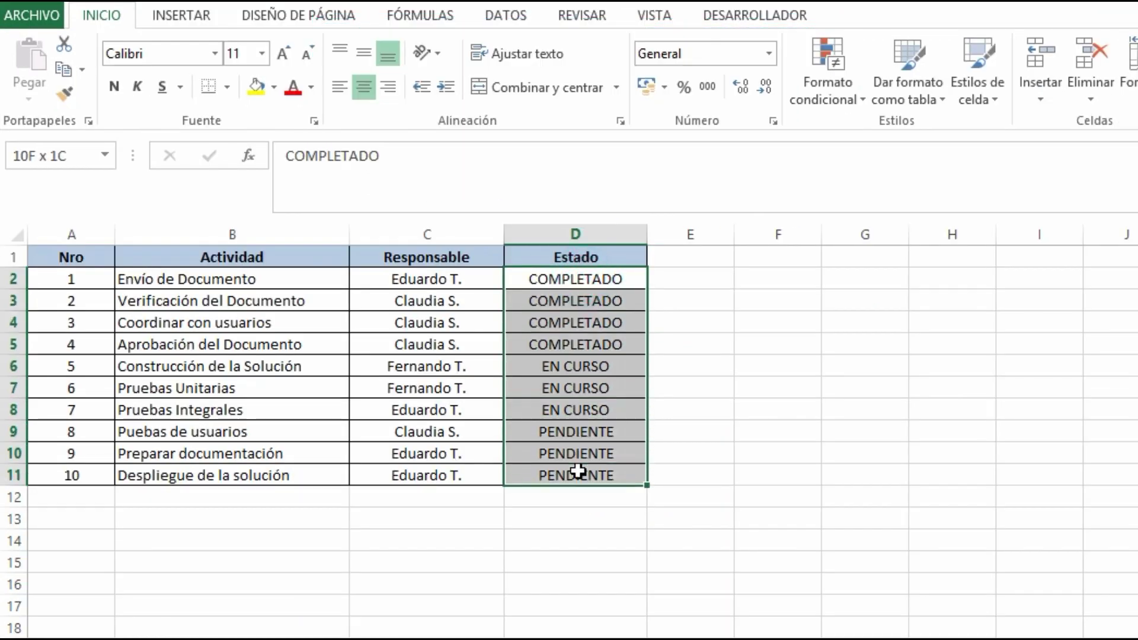
pyautogui.click(819, 92)
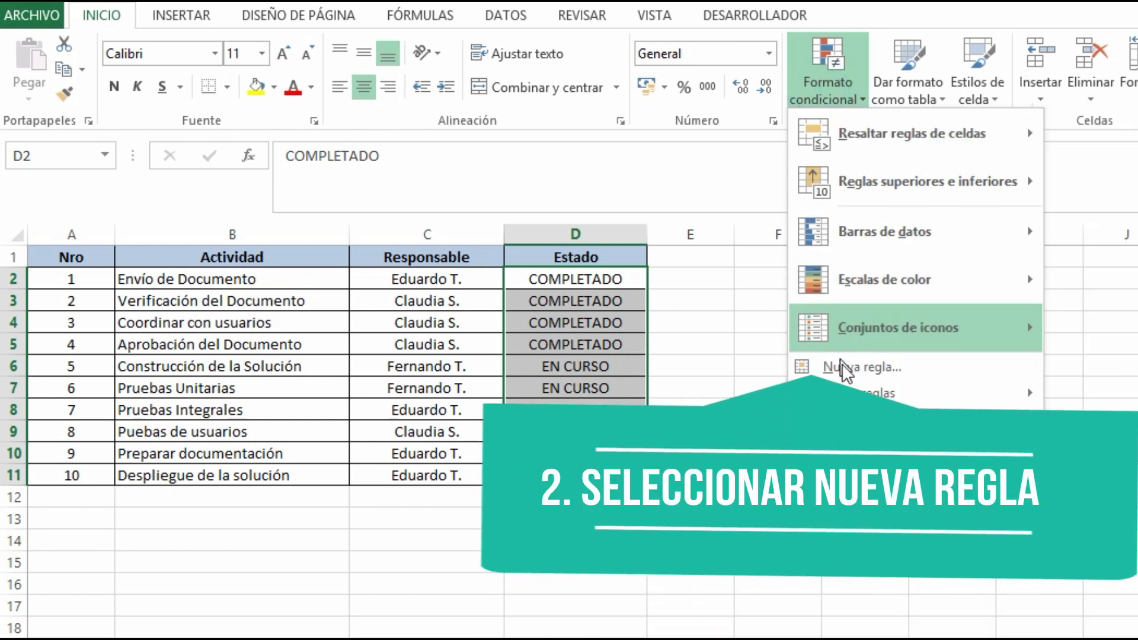
pyautogui.click(842, 366)
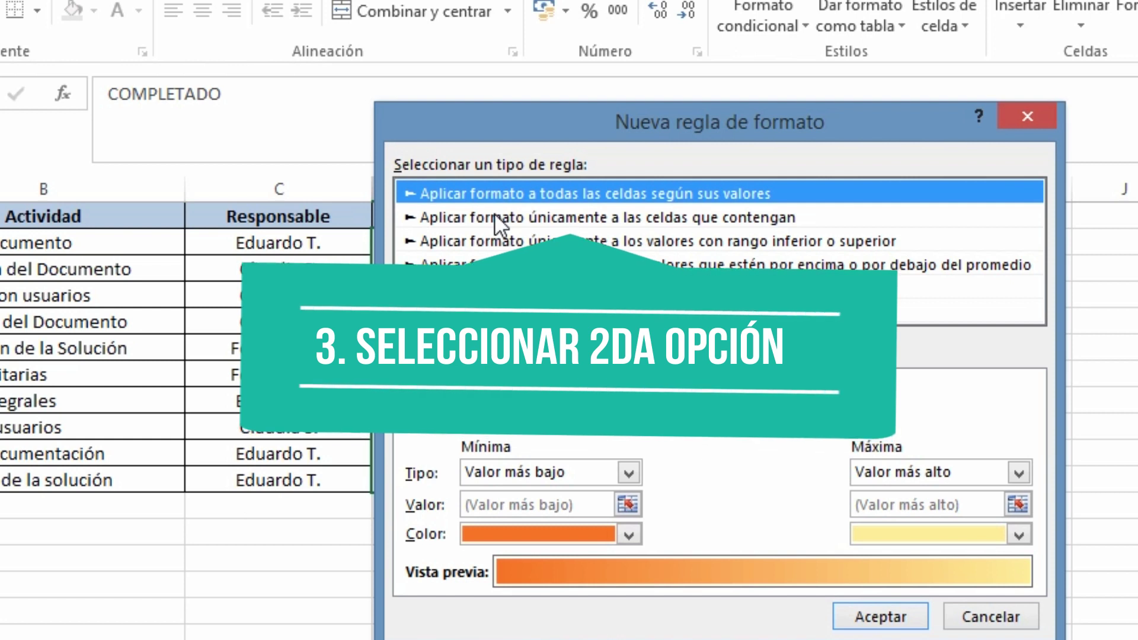
pyautogui.click(495, 217)
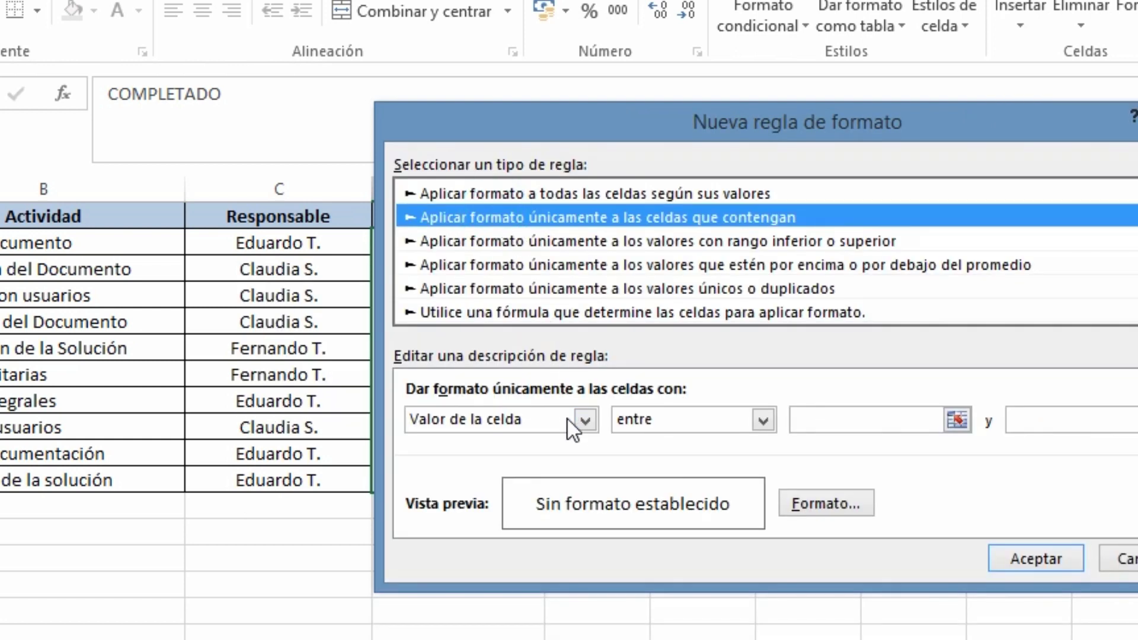
pyautogui.click(700, 425)
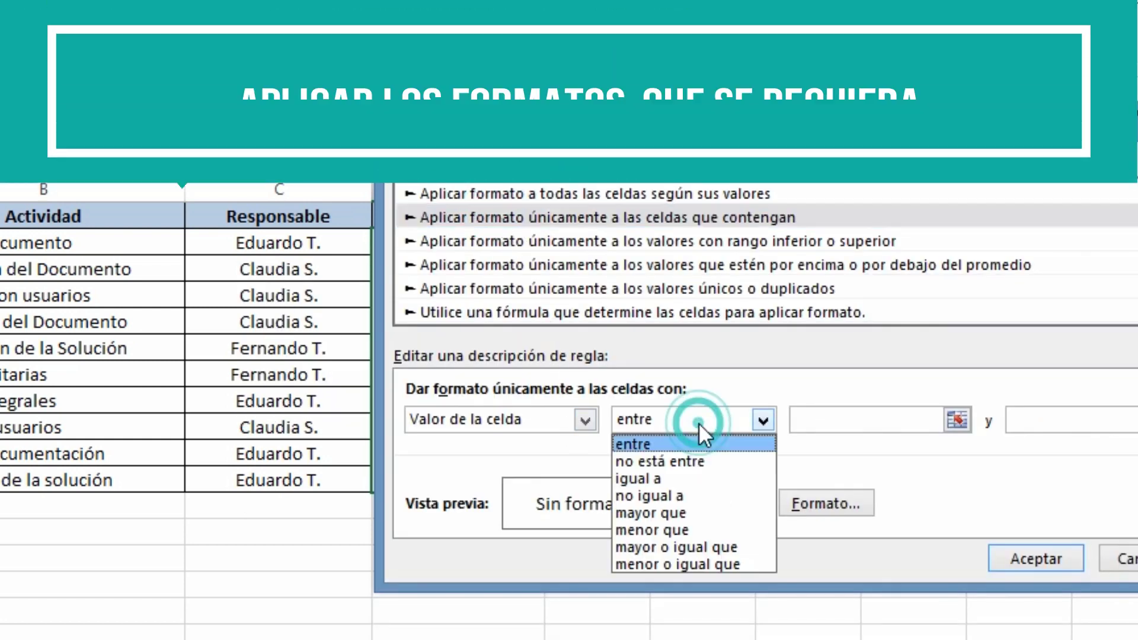
pyautogui.click(676, 477)
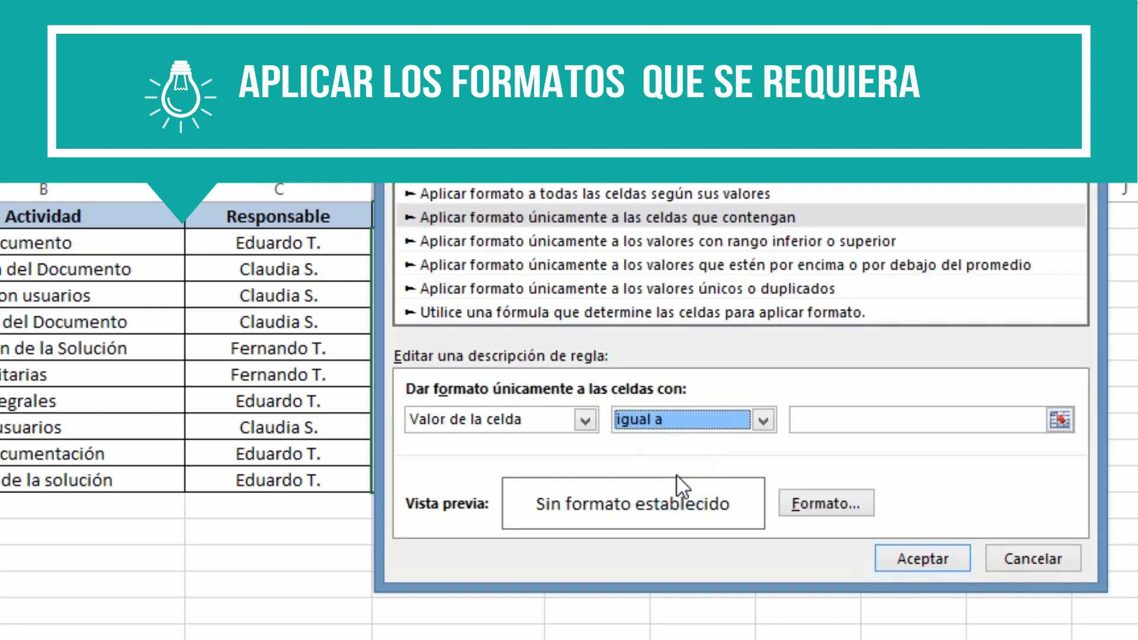
pyautogui.click(842, 415)
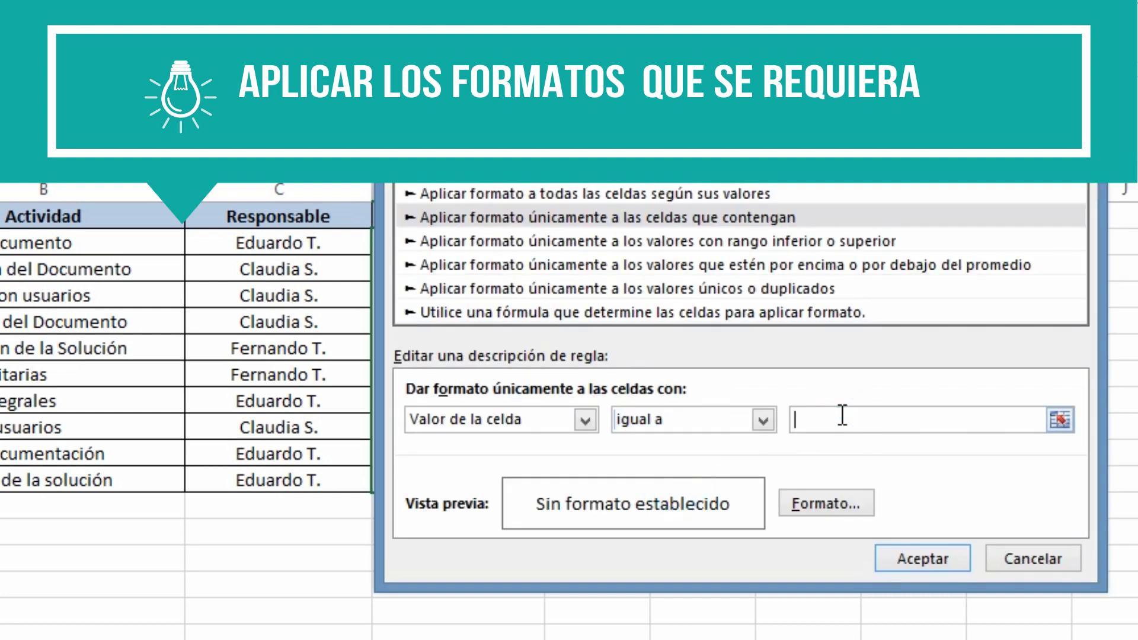
pyautogui.write('COMPLE')
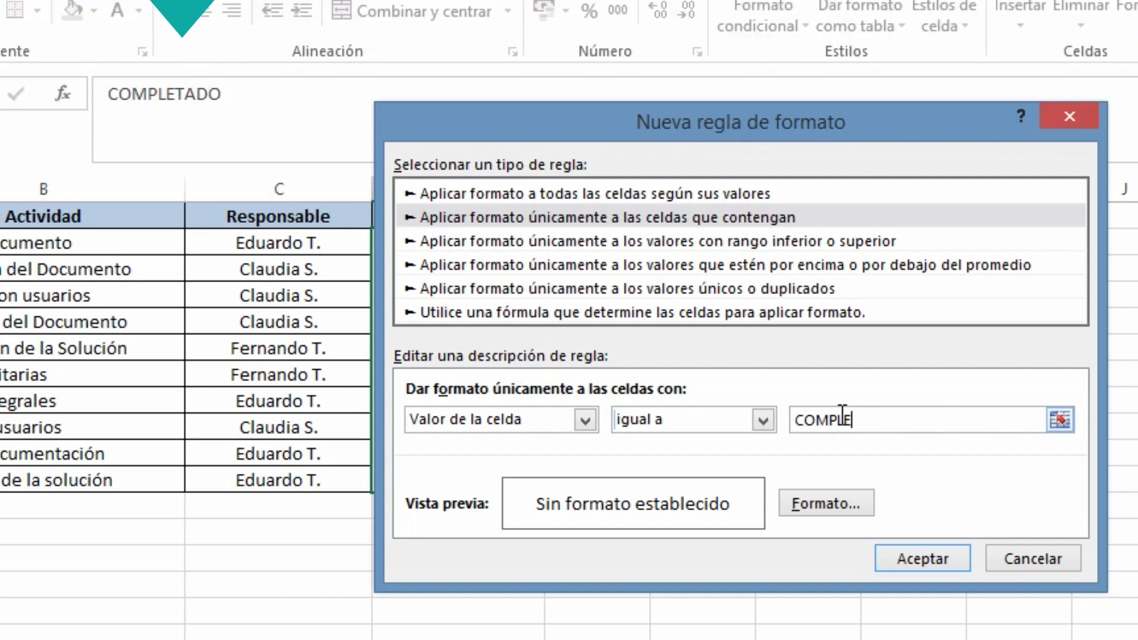
pyautogui.write('TADO')
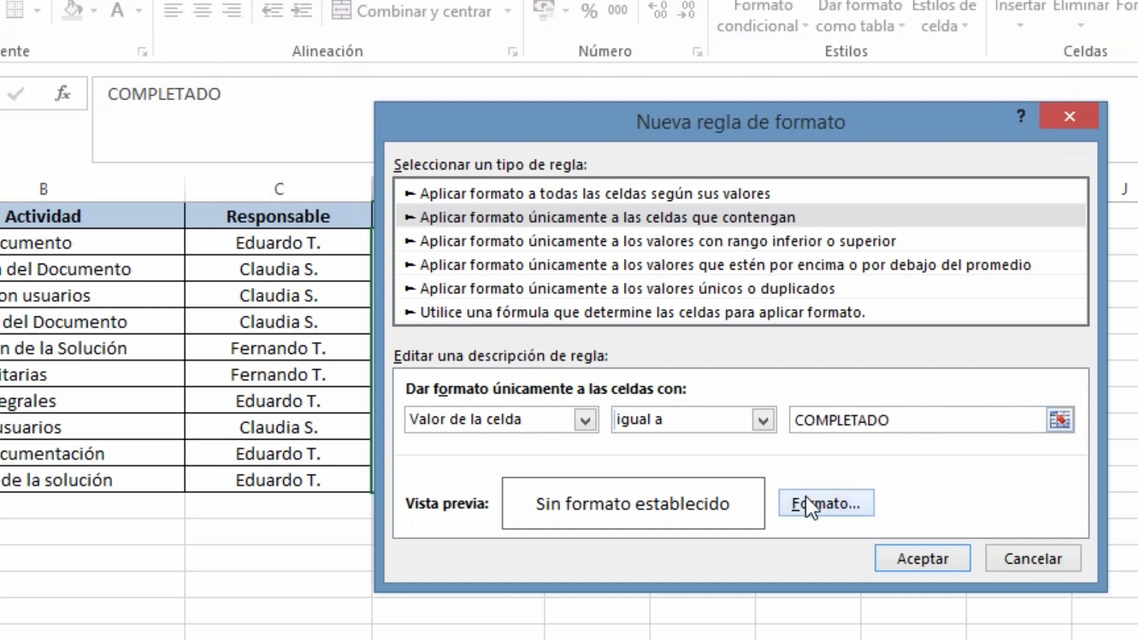
# Format COMPLETADO cells with a green fill and light green text, and apply the rule
pyautogui.click(813, 503)
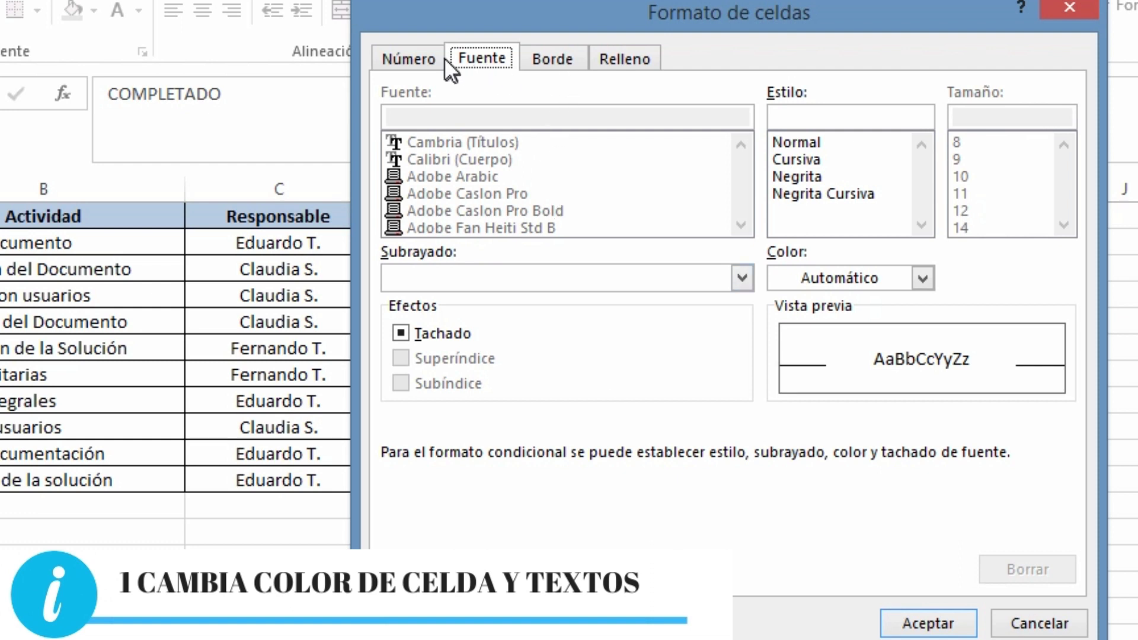
pyautogui.click(551, 57)
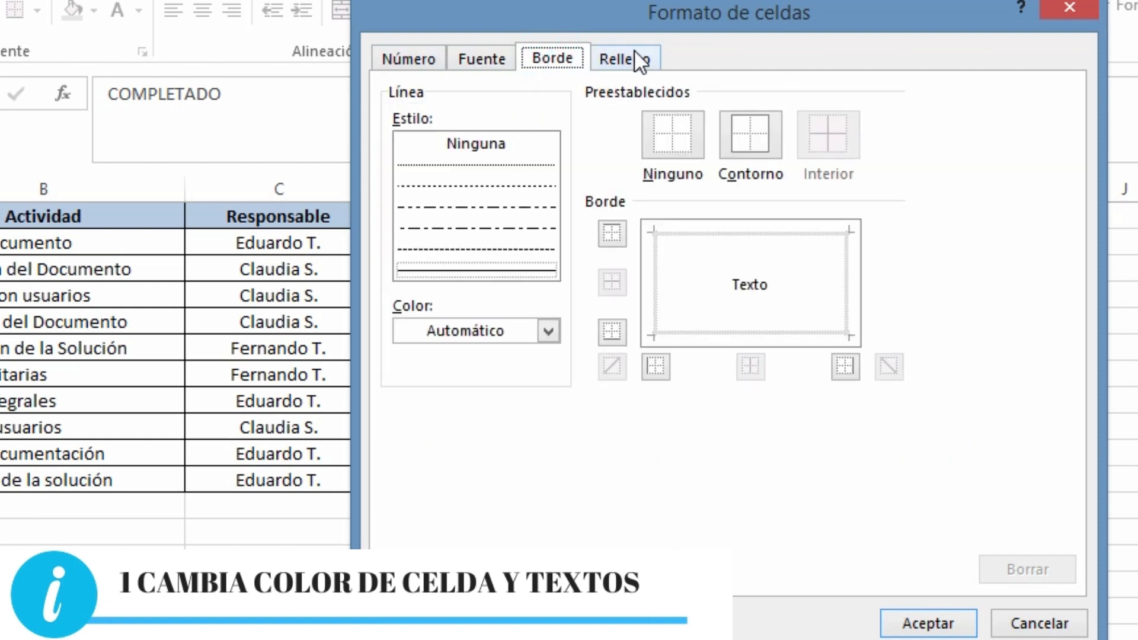
pyautogui.click(639, 60)
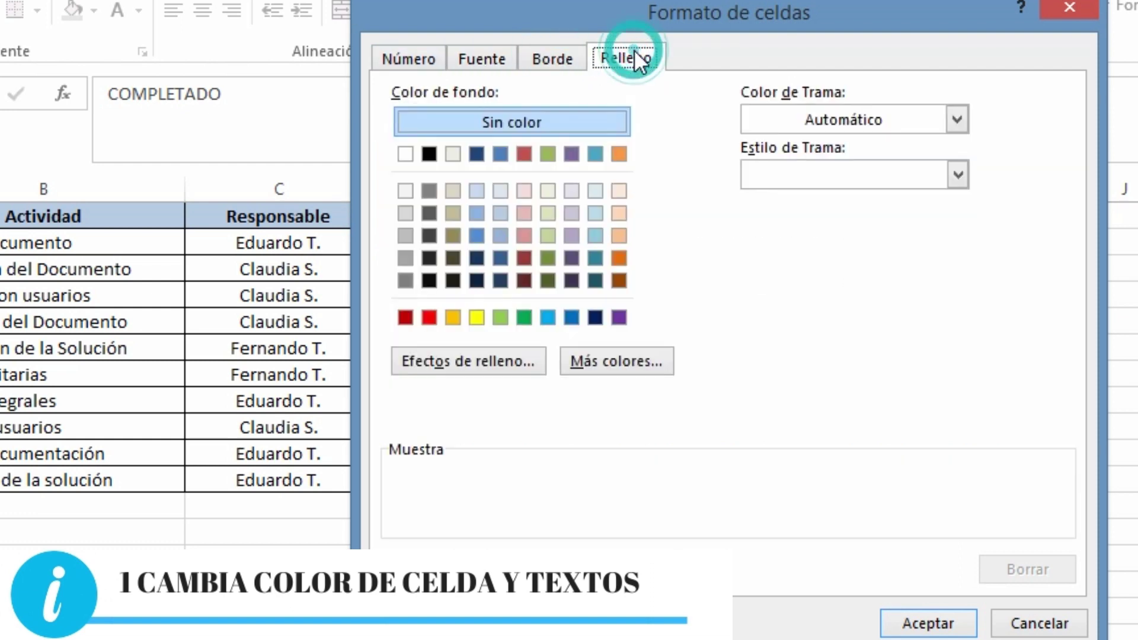
pyautogui.click(524, 317)
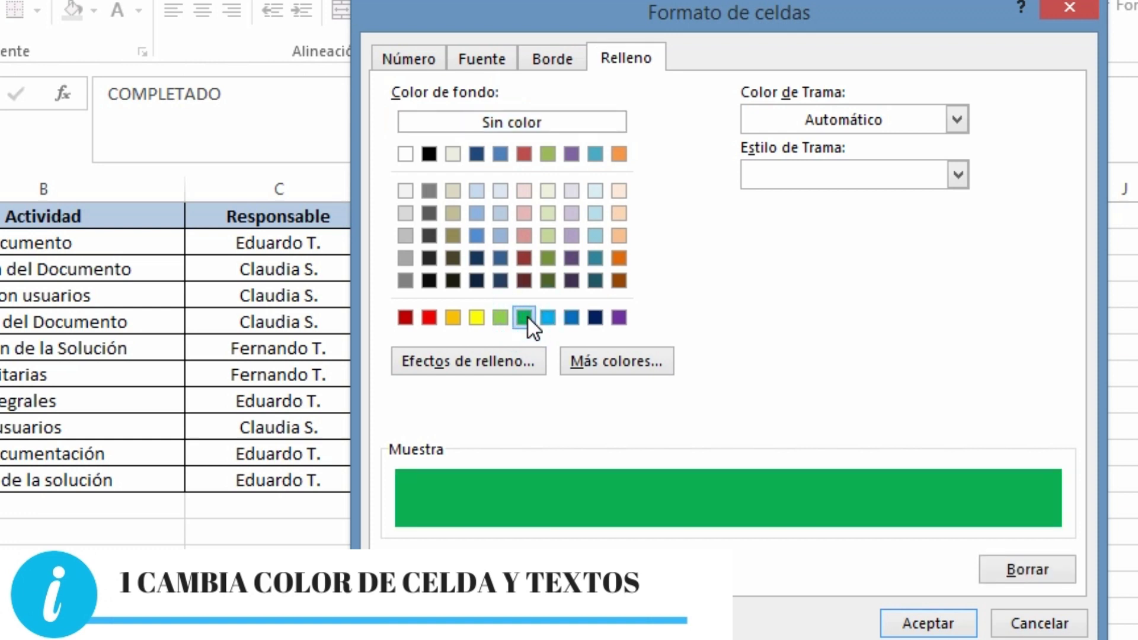
pyautogui.click(465, 55)
pyautogui.click(400, 46)
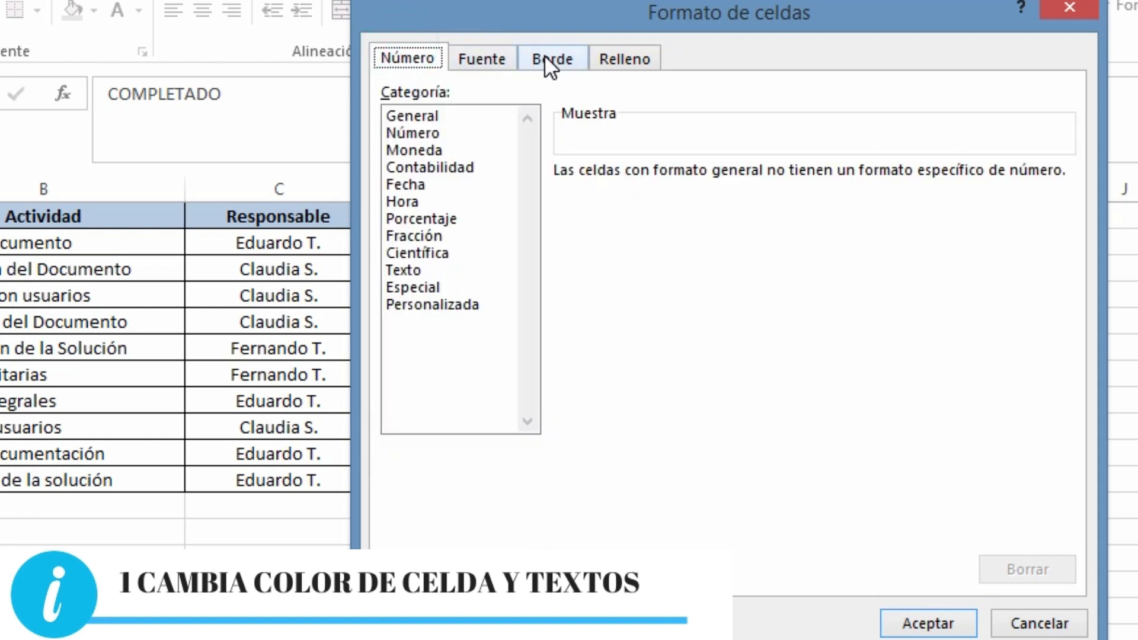
pyautogui.click(507, 58)
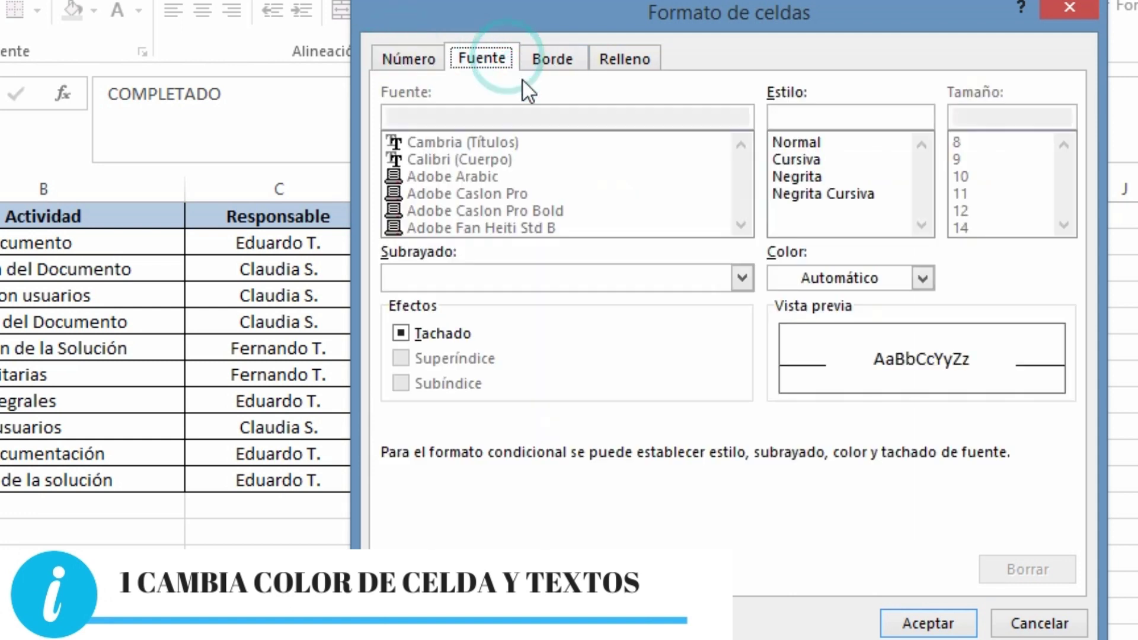
pyautogui.click(906, 286)
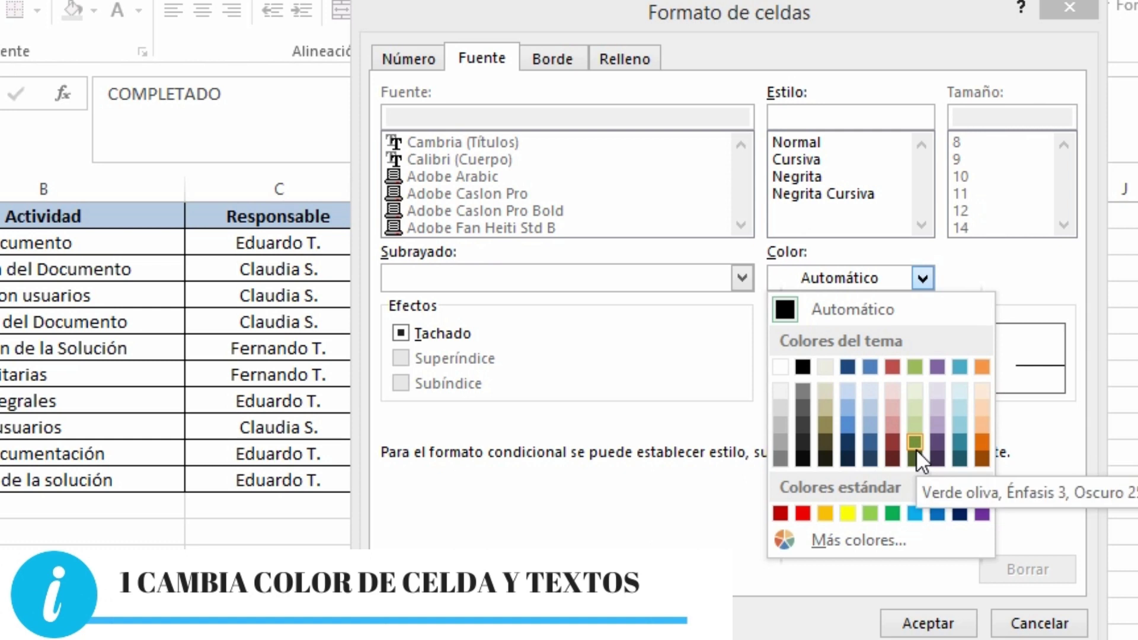
pyautogui.click(870, 513)
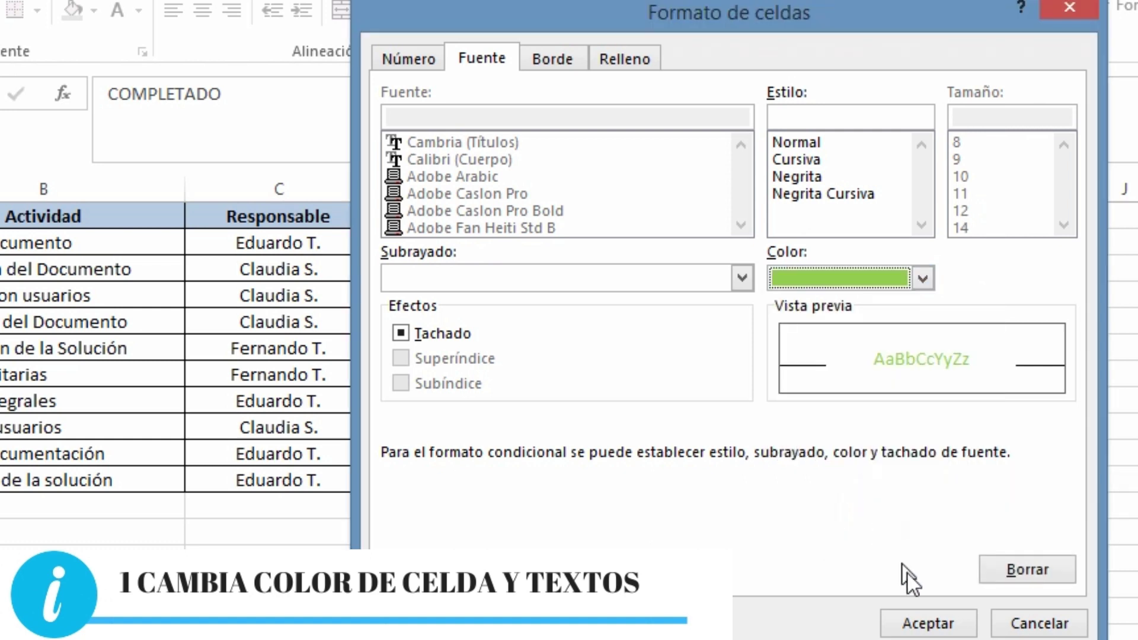
pyautogui.click(927, 624)
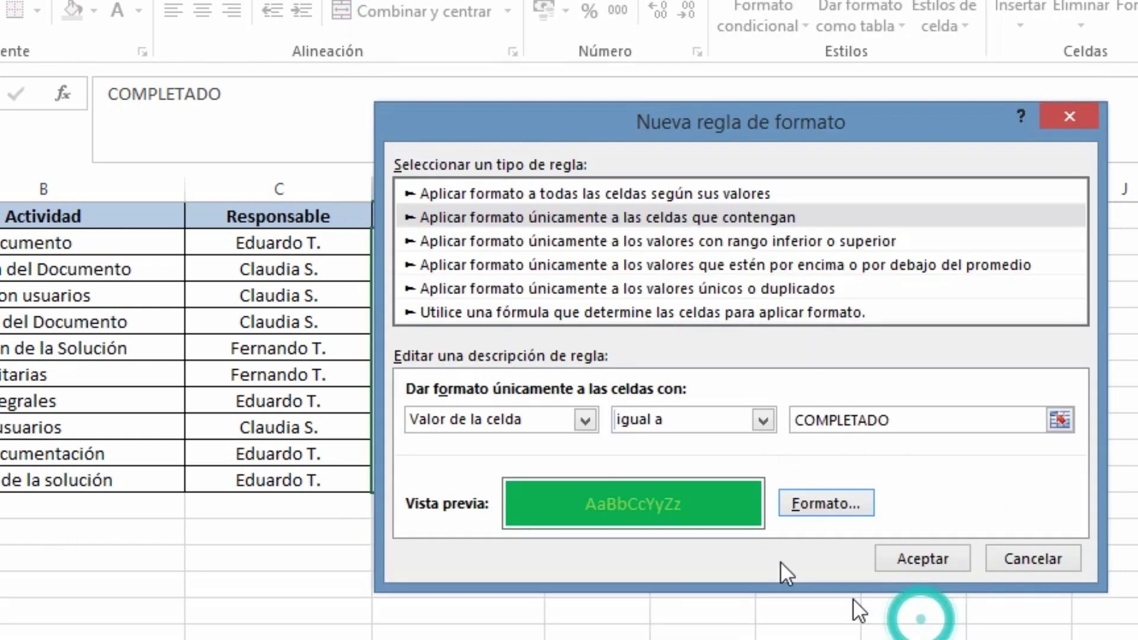
pyautogui.click(916, 562)
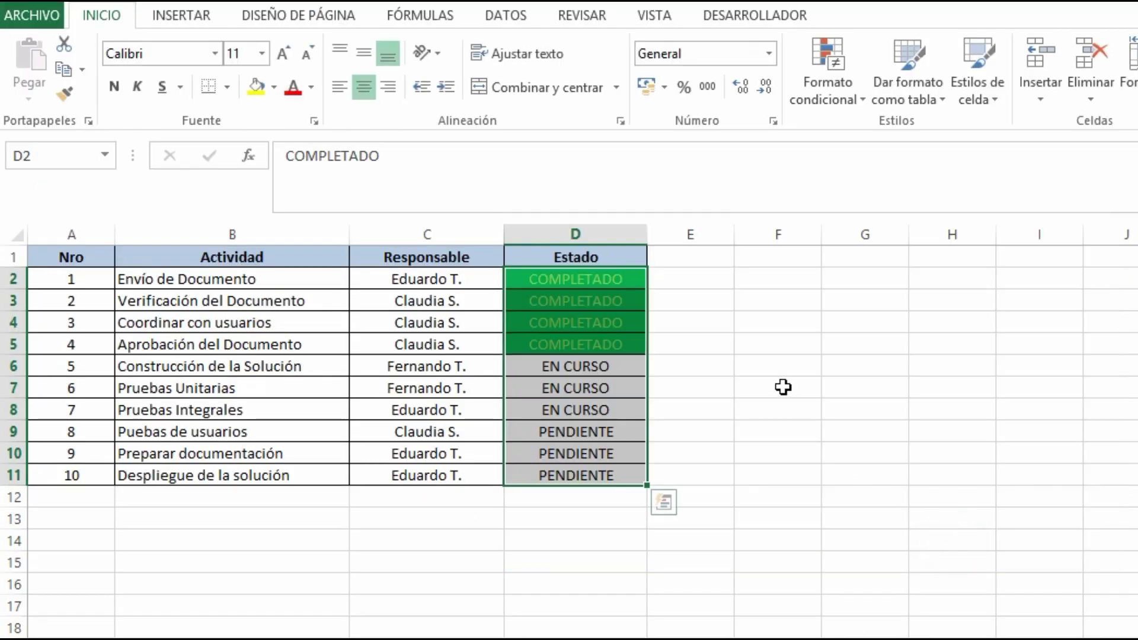
# Delete the leftover Barra de datos rule on D2:D11 in the rules manager
pyautogui.click(604, 388)
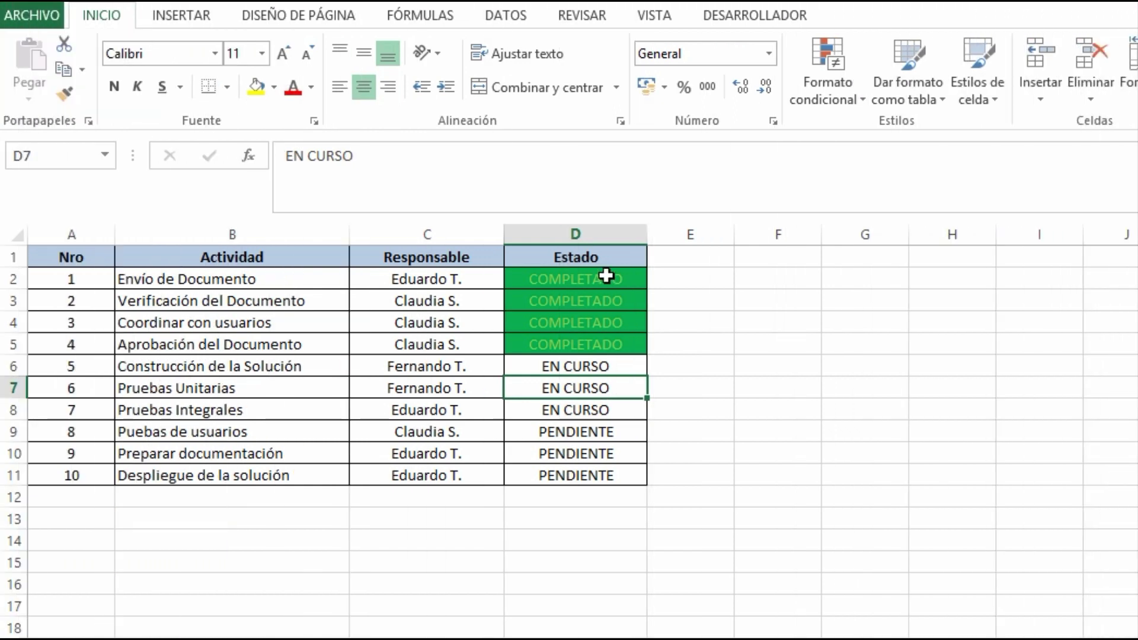
pyautogui.moveTo(599, 281); pyautogui.dragTo(584, 475)
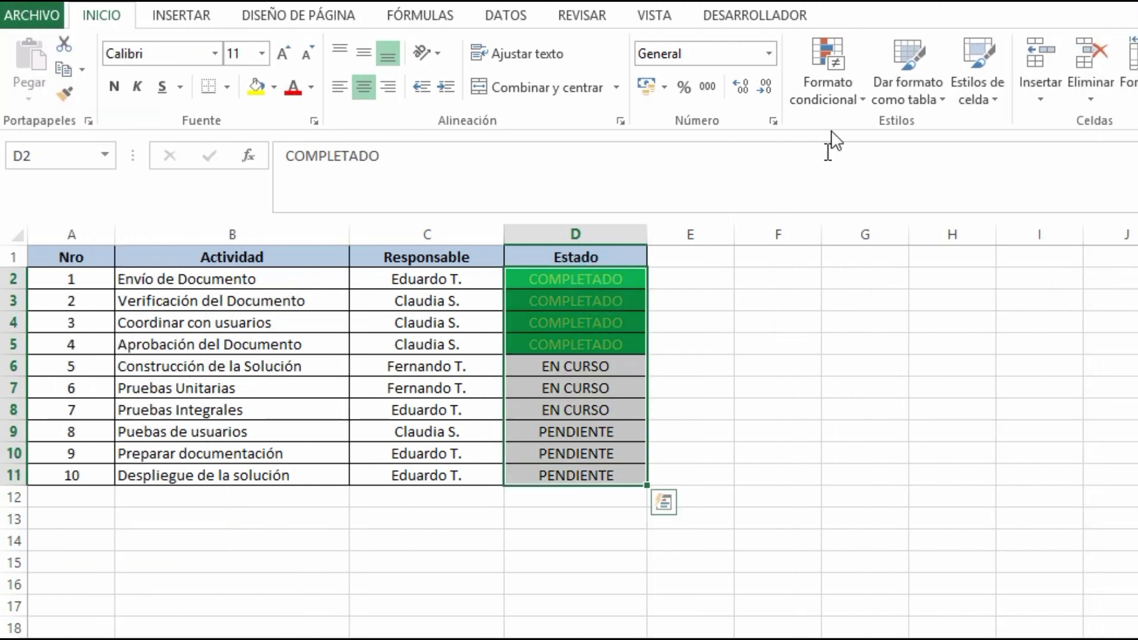
pyautogui.click(835, 97)
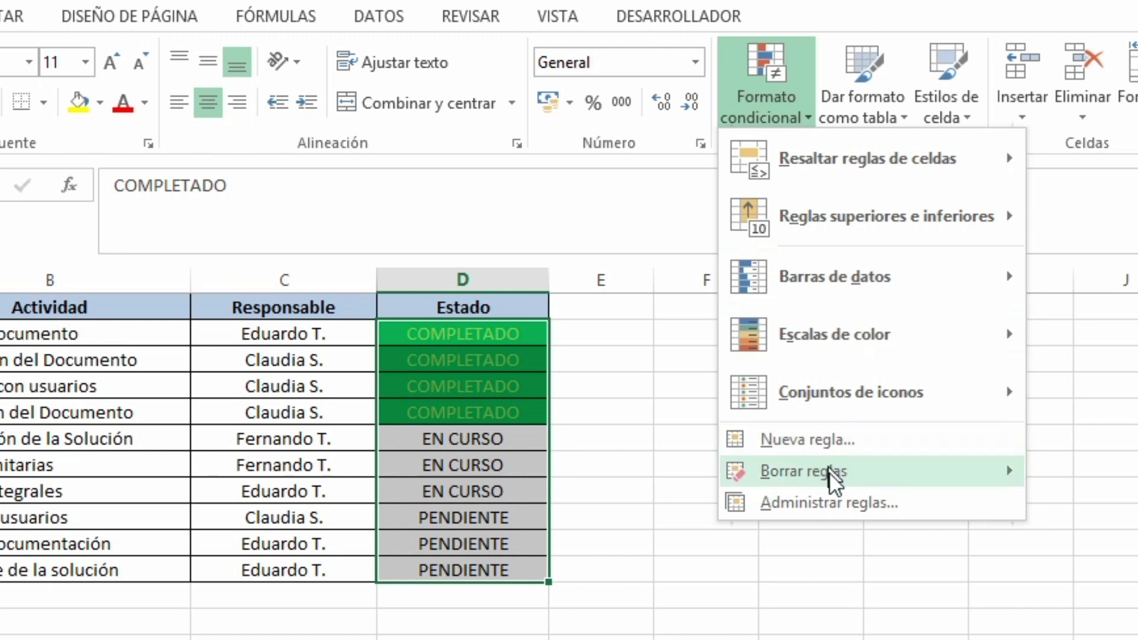
pyautogui.click(831, 509)
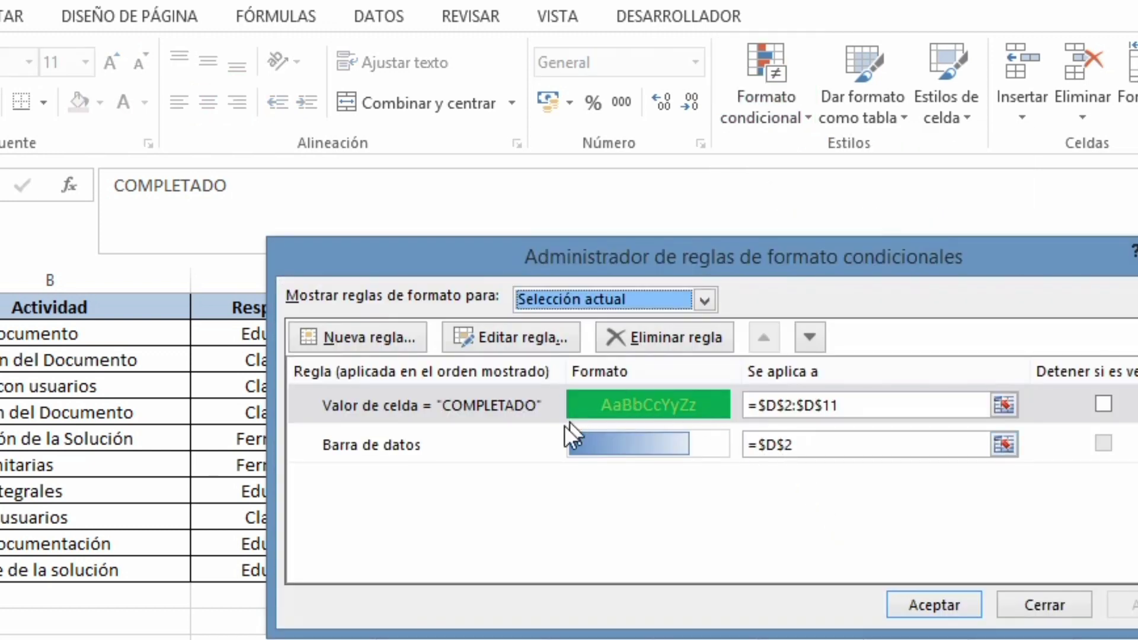
pyautogui.click(456, 457)
pyautogui.click(645, 336)
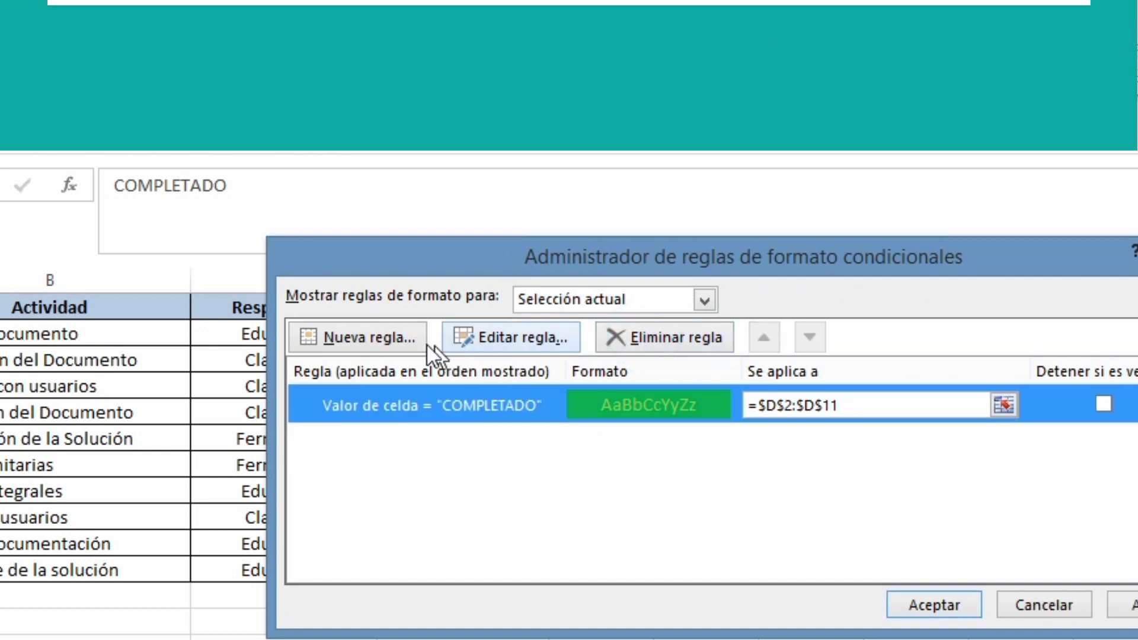
# Add a new rule for cells whose value equals EN CURSO
pyautogui.click(371, 335)
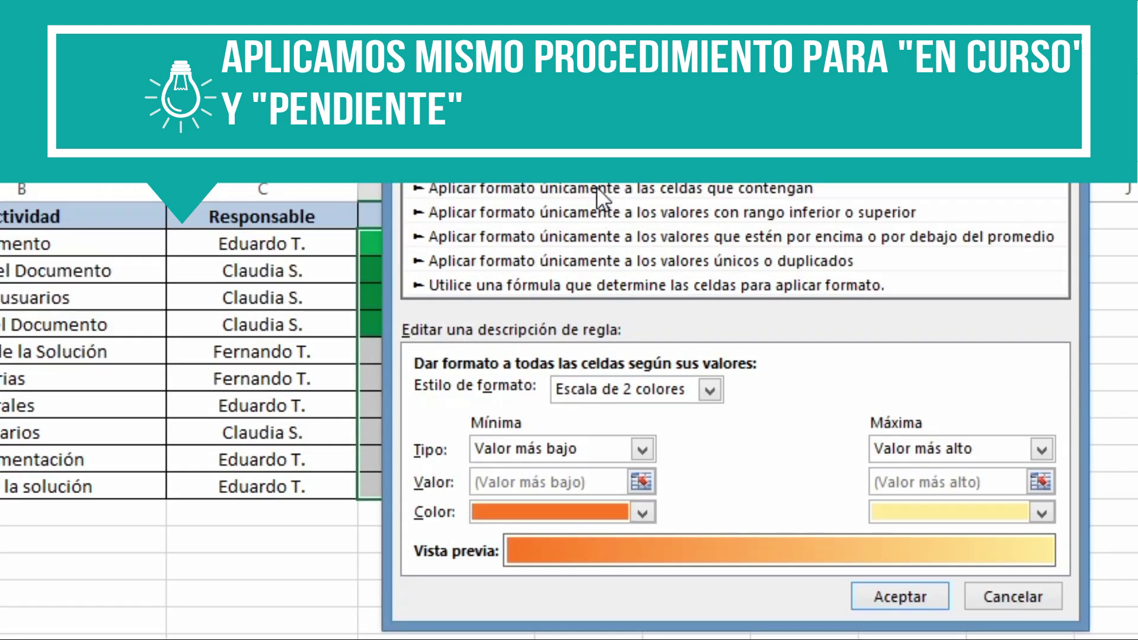
pyautogui.click(596, 188)
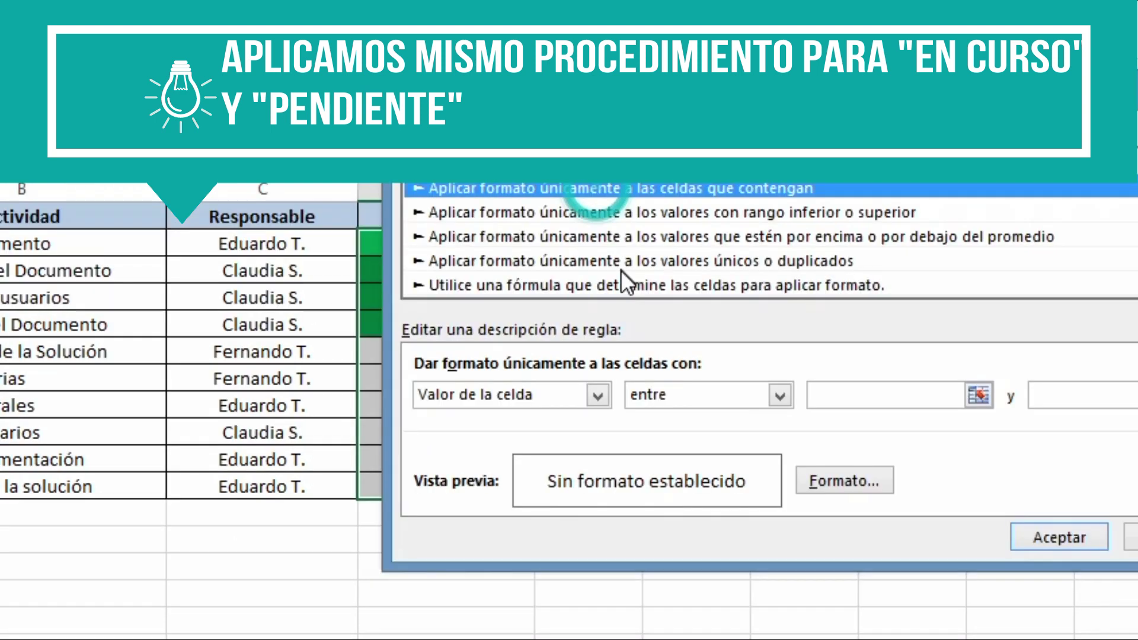
pyautogui.click(578, 393)
pyautogui.click(576, 390)
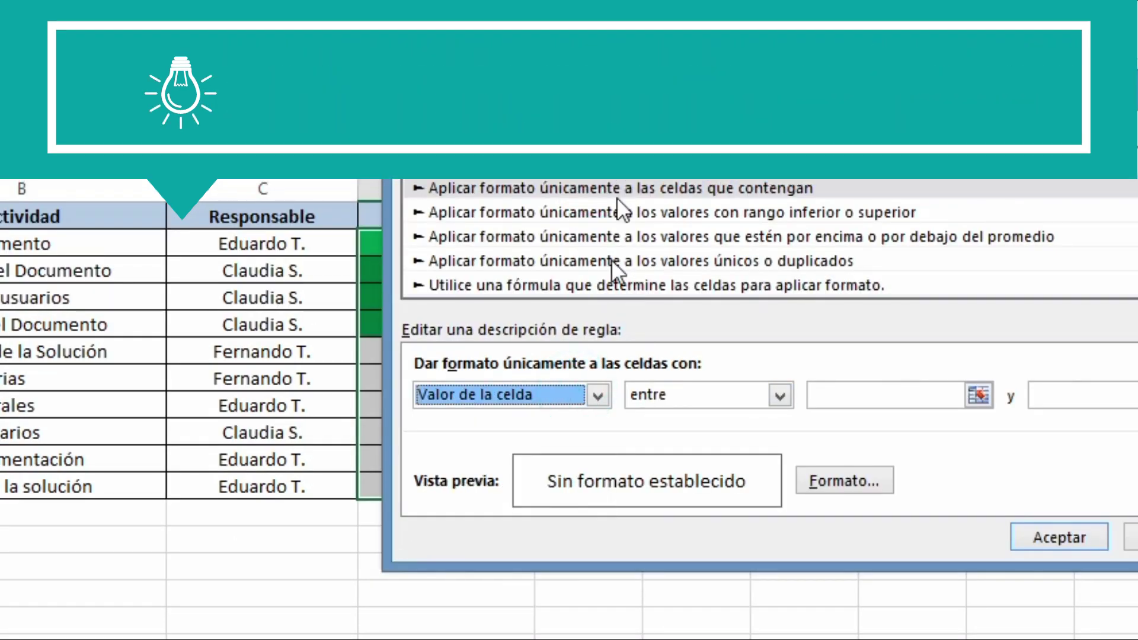
pyautogui.click(694, 394)
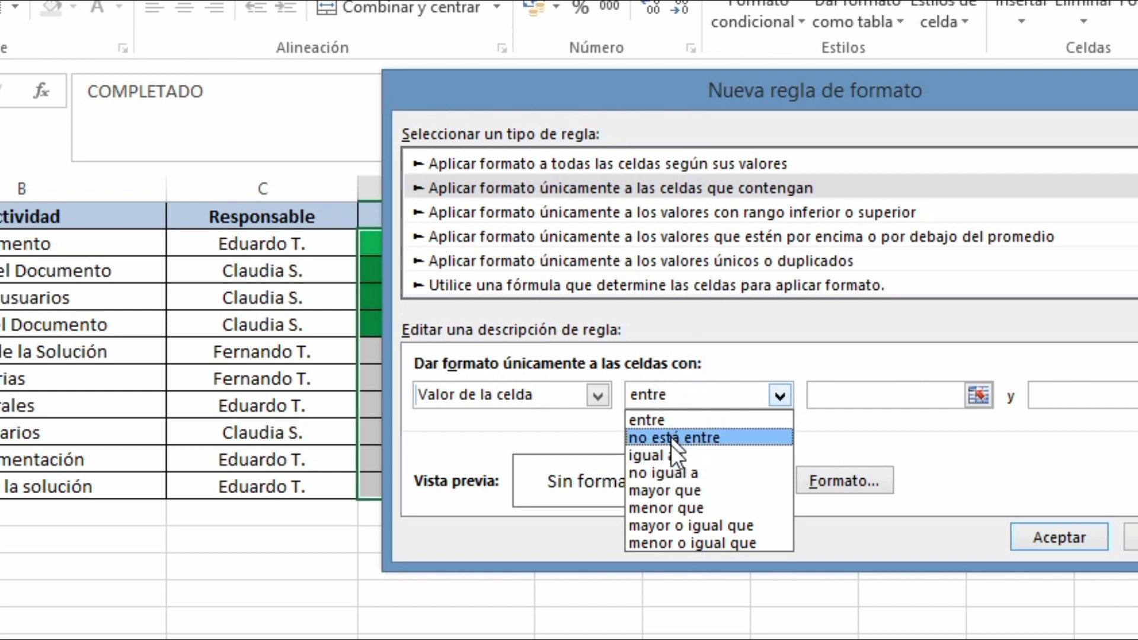
pyautogui.click(672, 455)
pyautogui.click(849, 396)
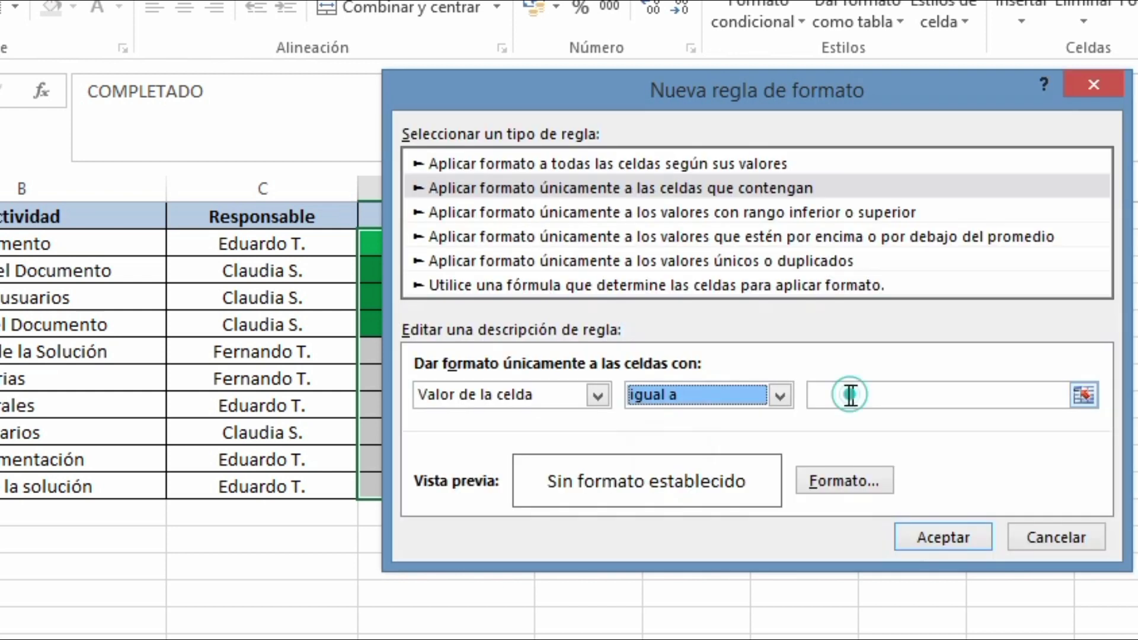
pyautogui.write('EN CURSO')
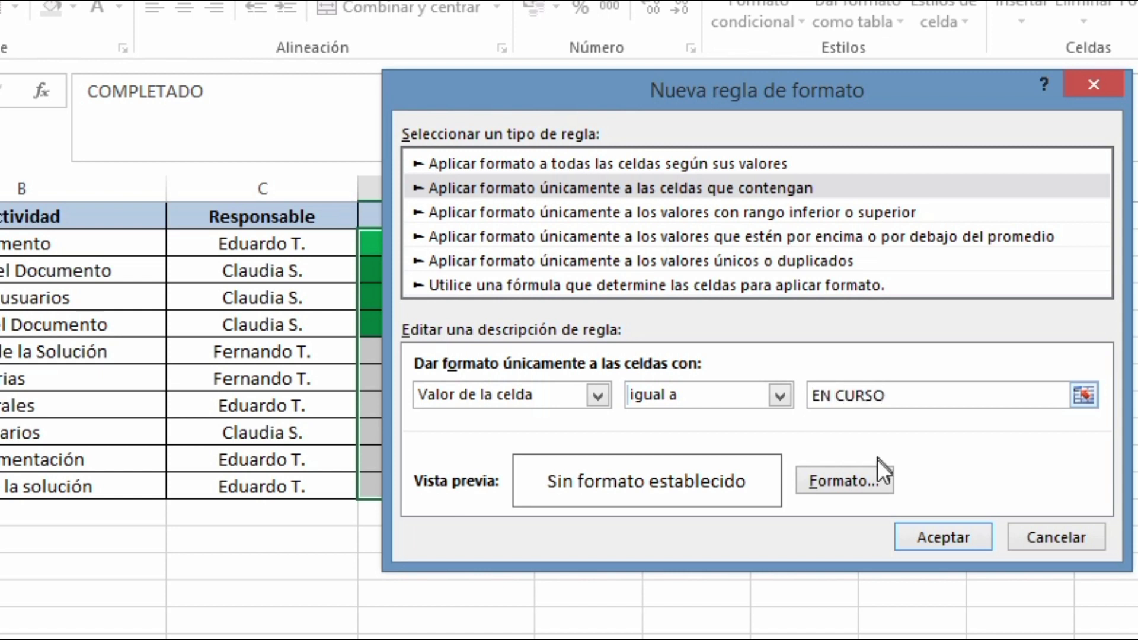
# Format EN CURSO cells with a gold fill and dark orange text
pyautogui.click(861, 492)
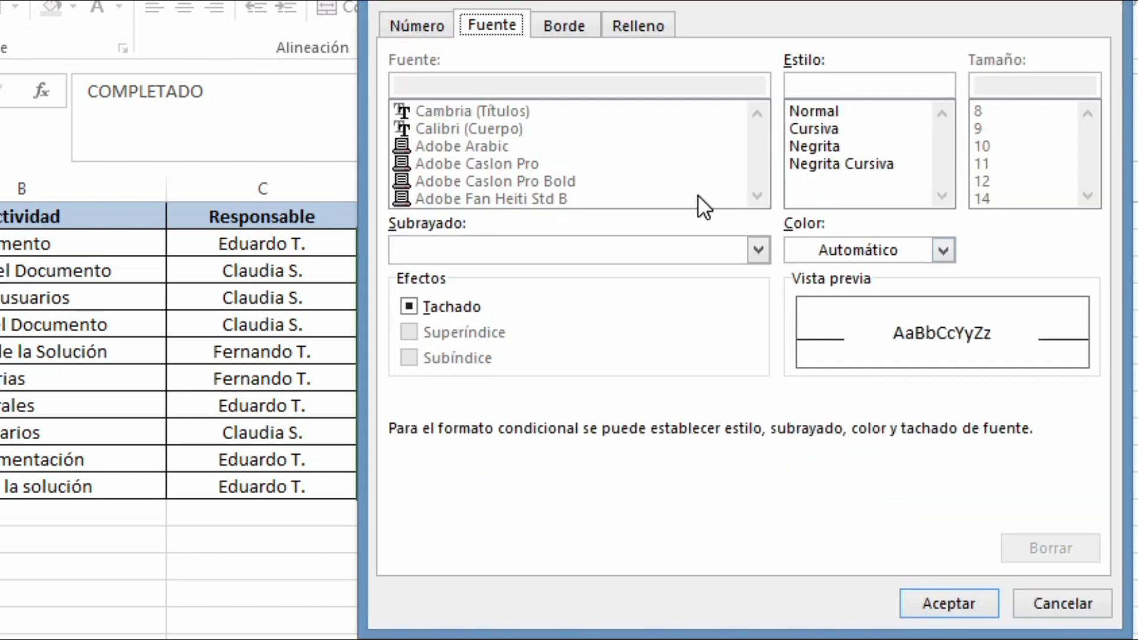
pyautogui.click(627, 25)
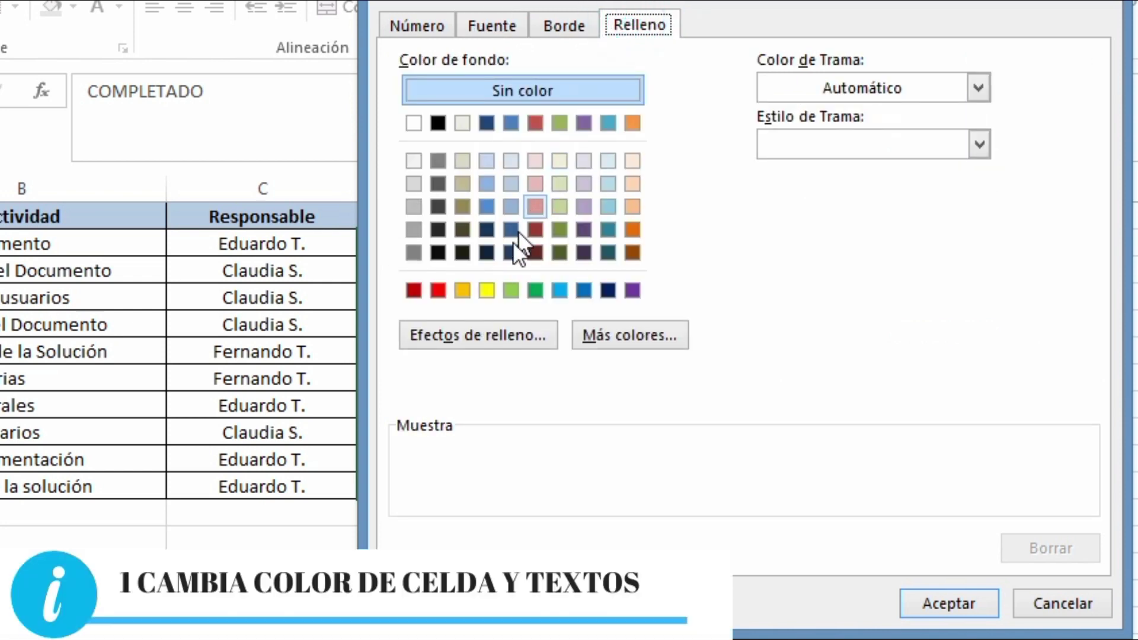
pyautogui.click(464, 290)
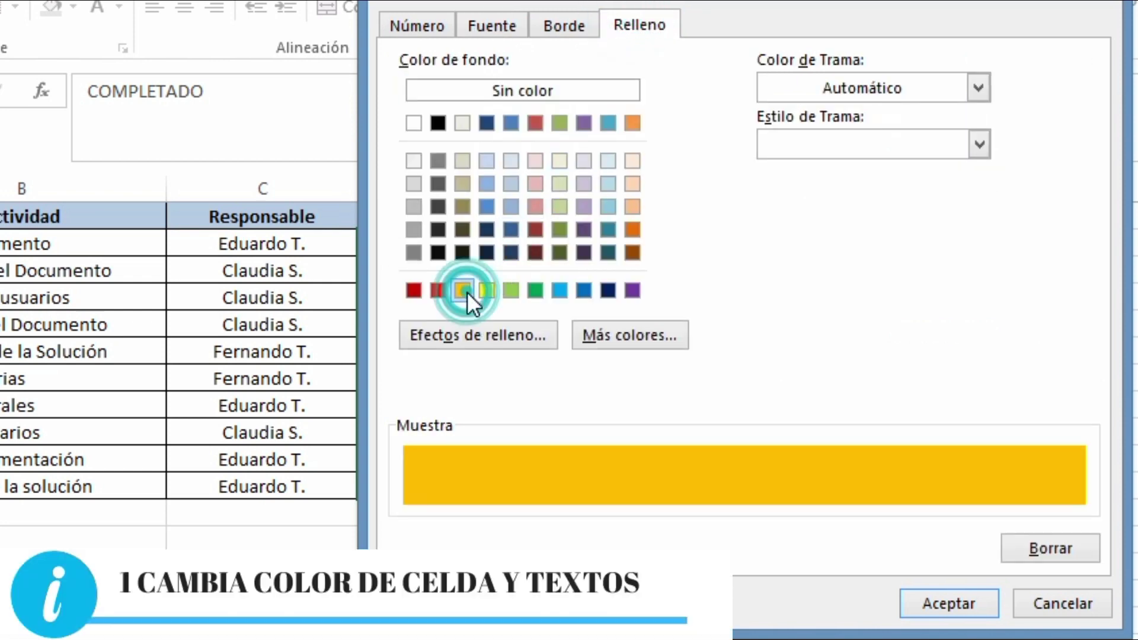
pyautogui.click(503, 23)
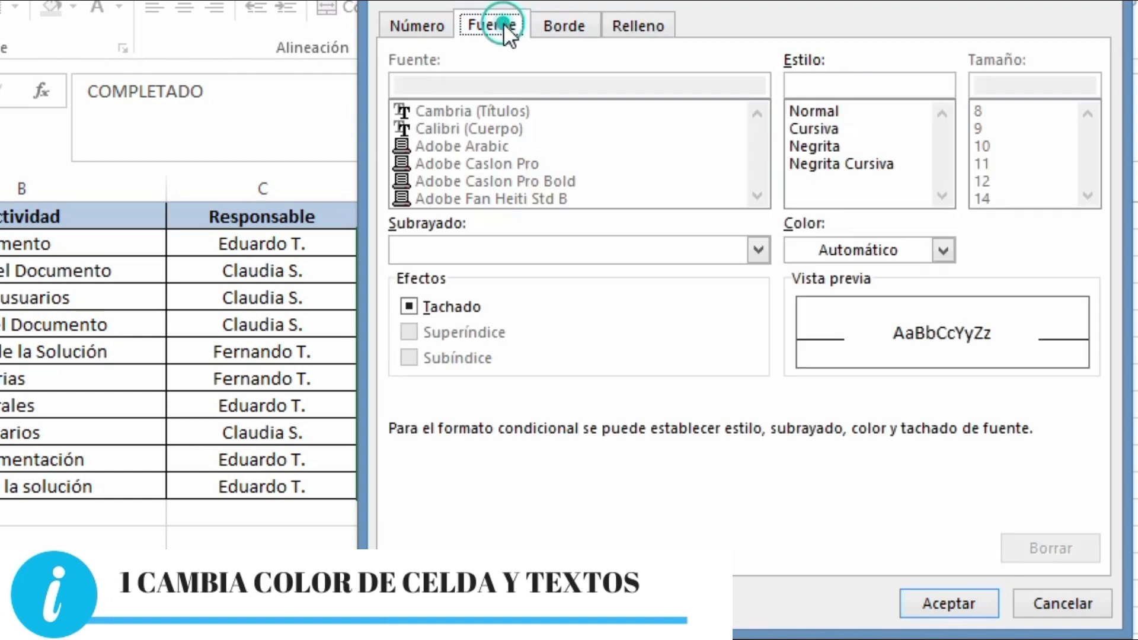
pyautogui.click(830, 245)
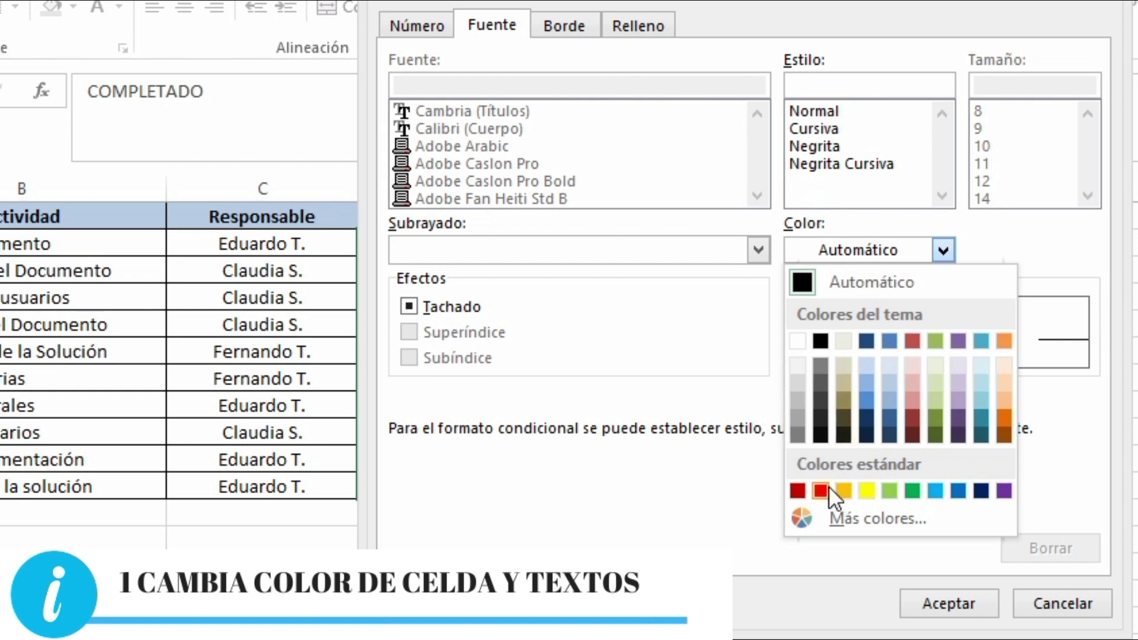
pyautogui.click(1002, 436)
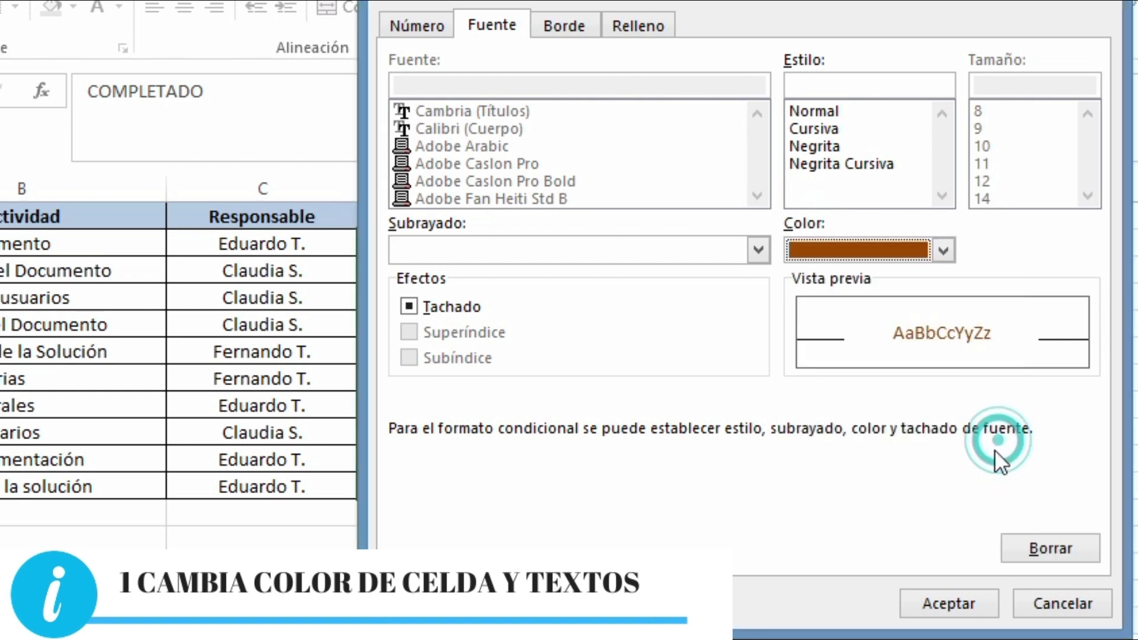
pyautogui.click(947, 604)
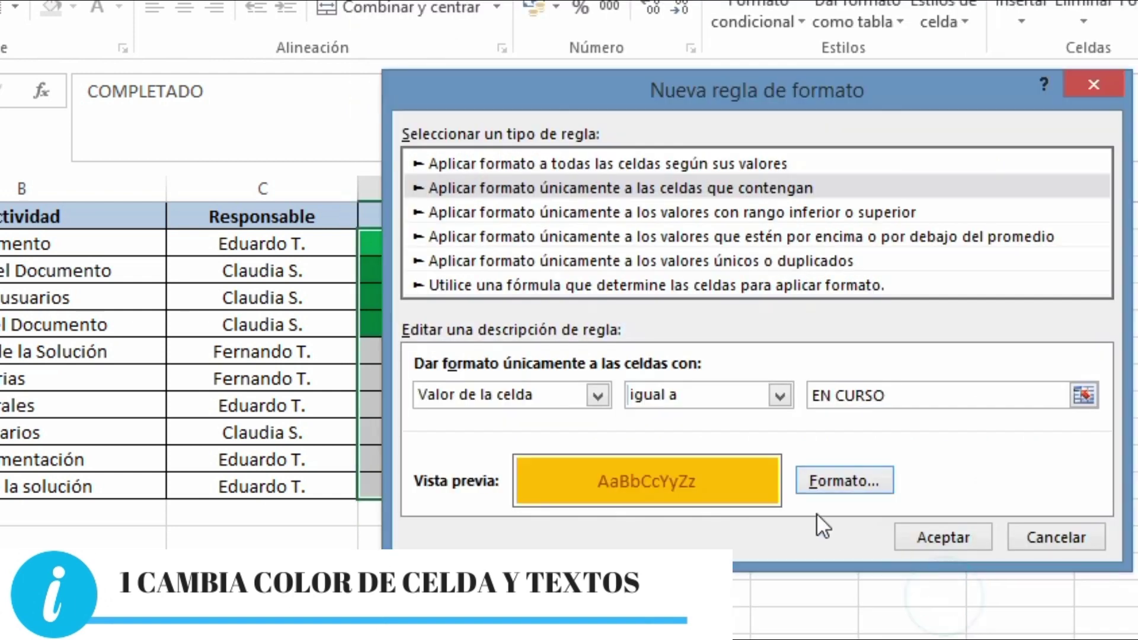
# Save the EN CURSO rule and add a new rule for cells equal to PENDIENTE
pyautogui.click(928, 532)
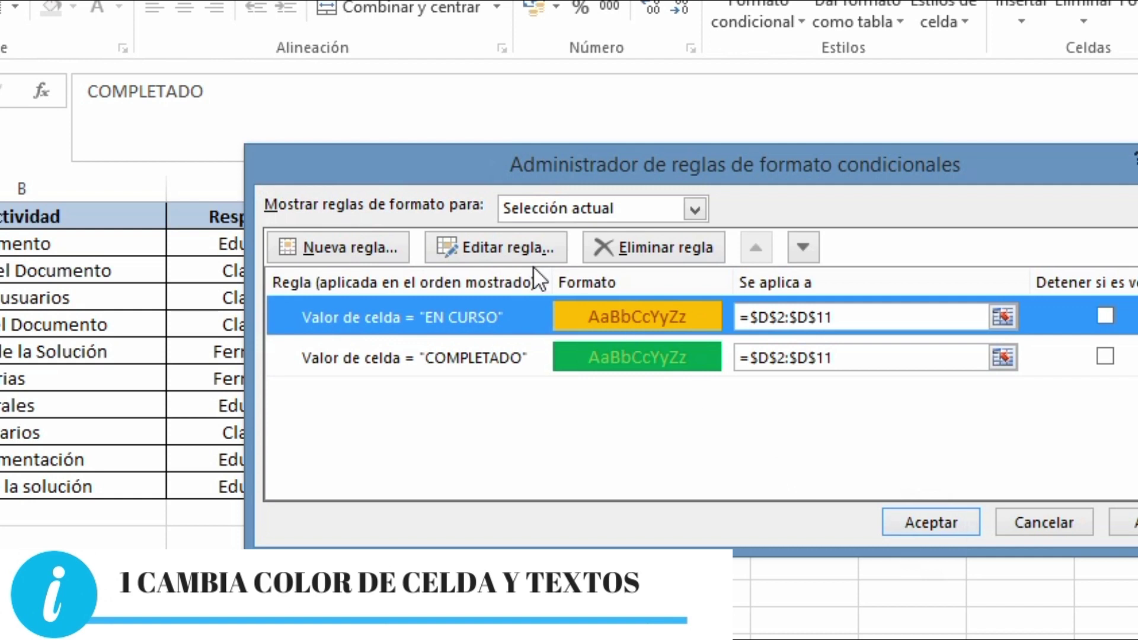
pyautogui.click(351, 251)
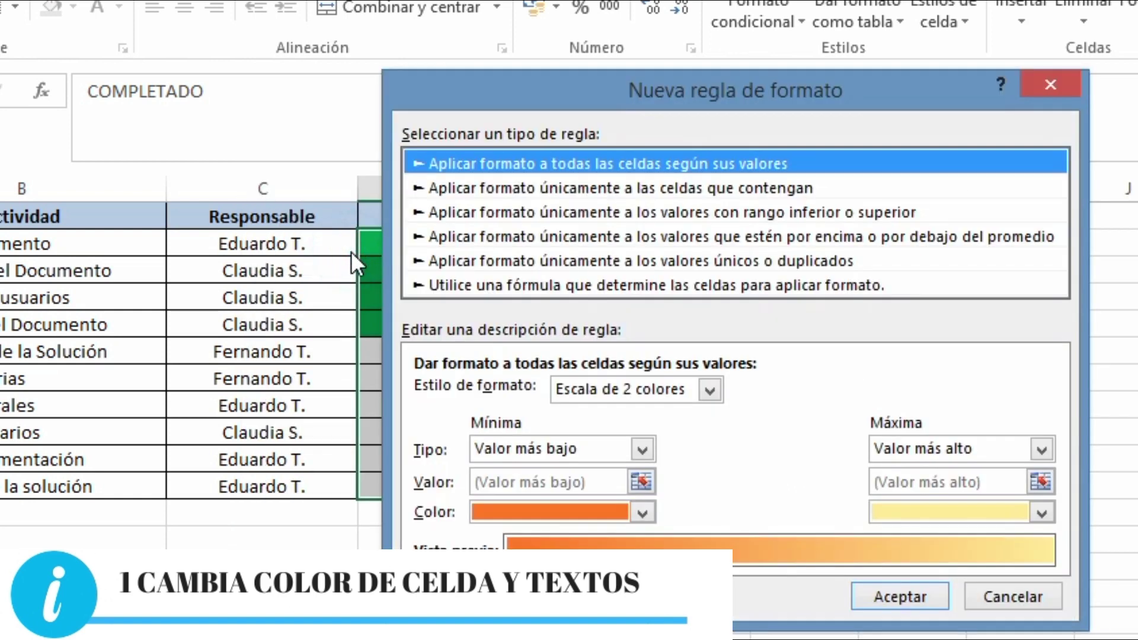
pyautogui.click(543, 193)
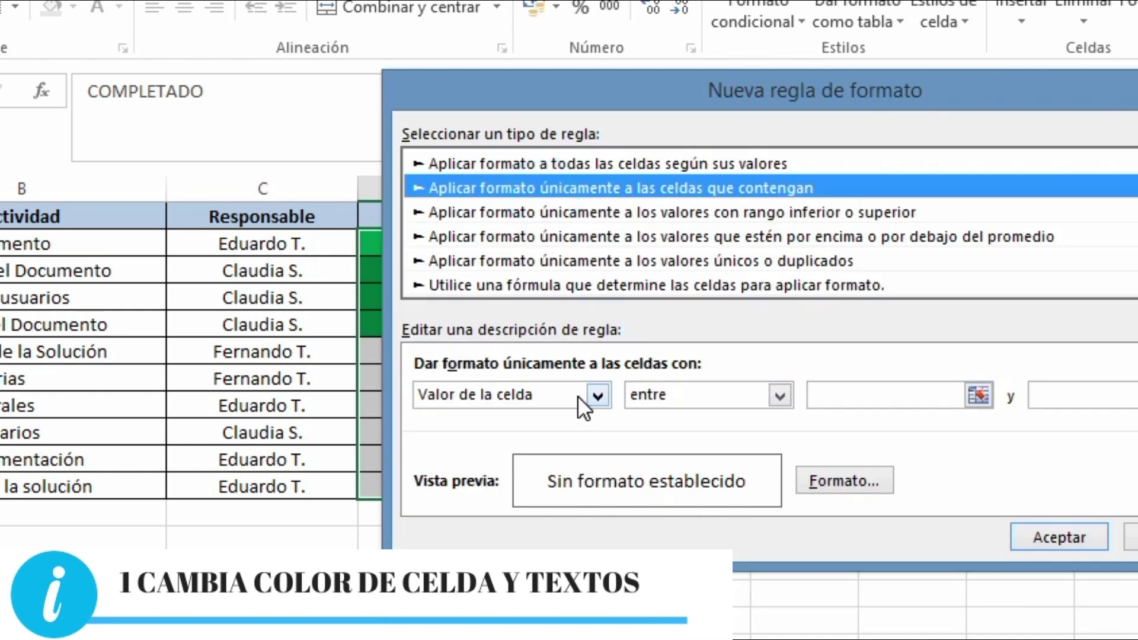
pyautogui.click(716, 393)
pyautogui.click(689, 453)
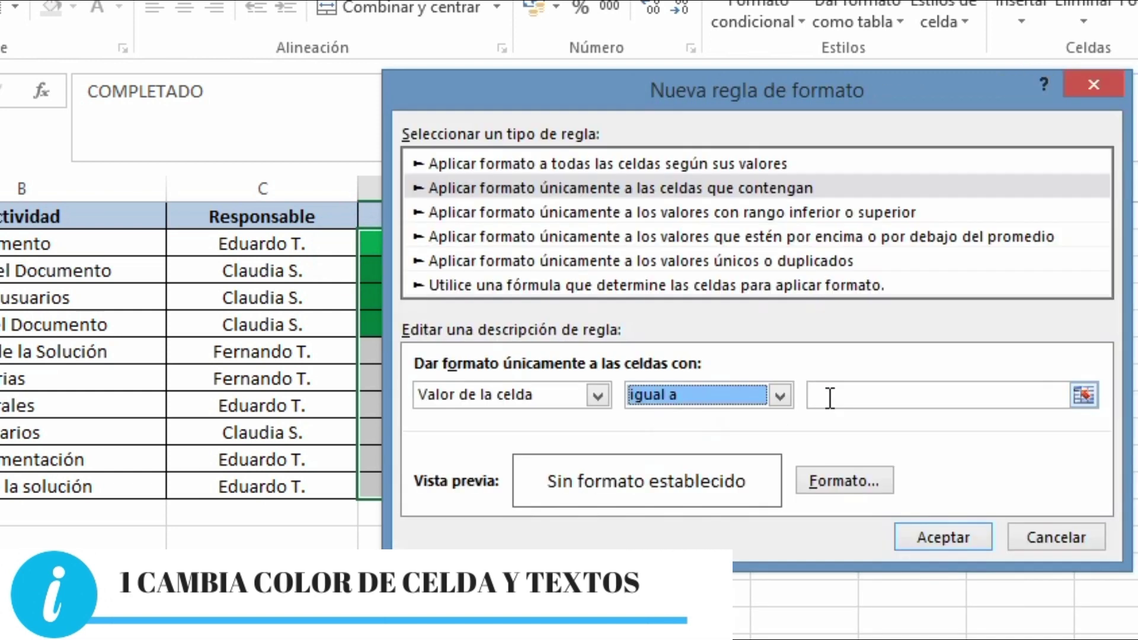
pyautogui.click(830, 397)
pyautogui.write('PENDIENTE')
# Format PENDIENTE cells with a light orange fill and red text, and save the rule
pyautogui.click(847, 488)
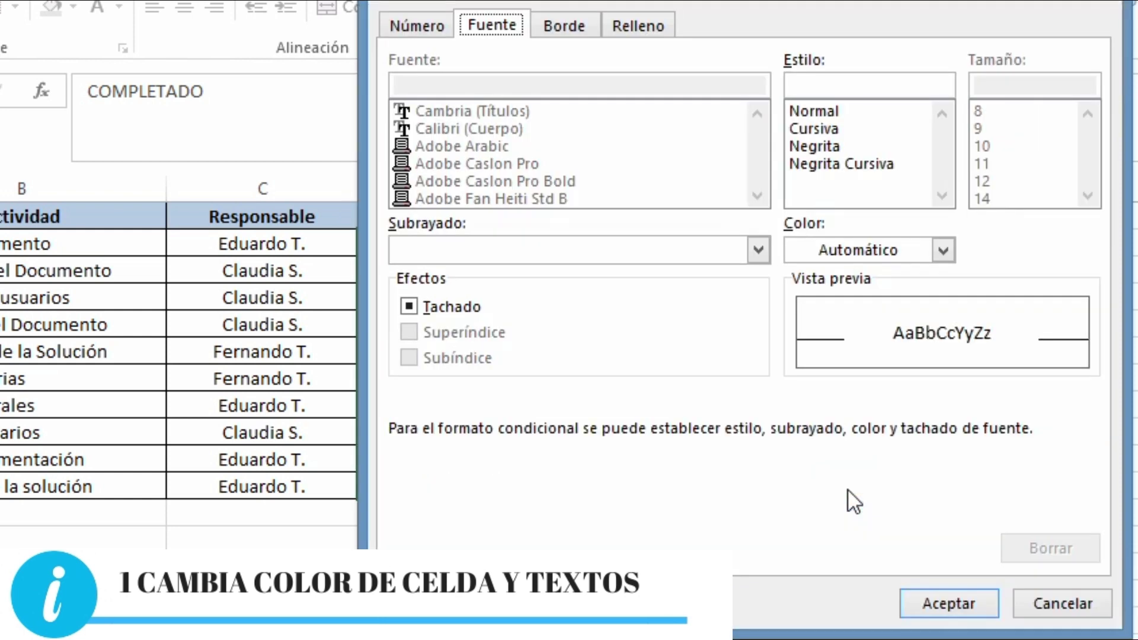
pyautogui.click(637, 26)
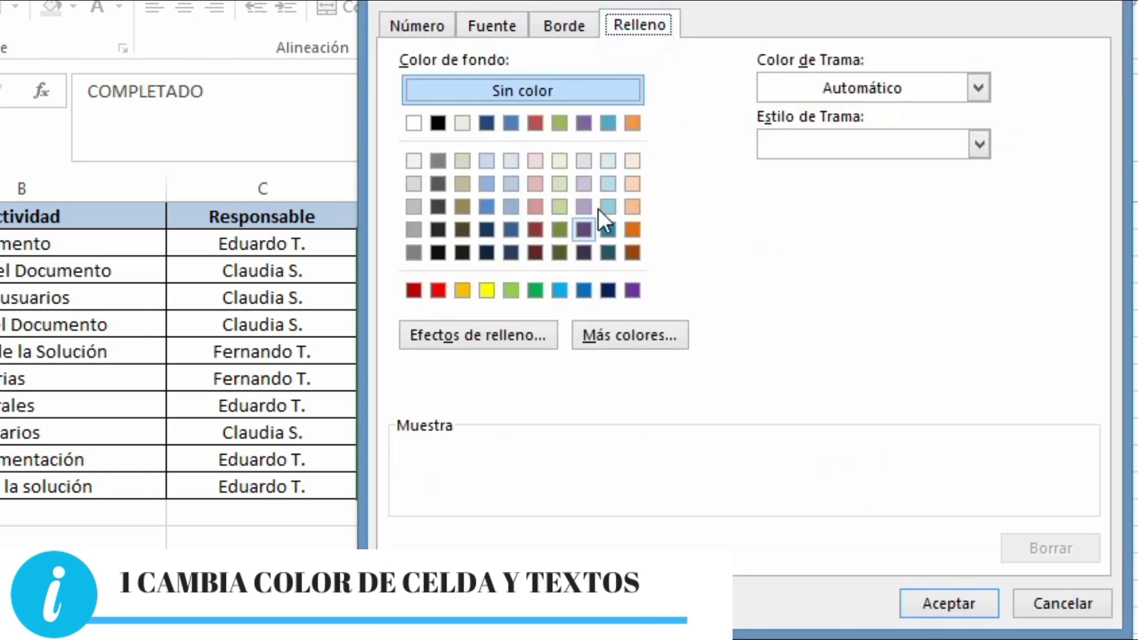
pyautogui.click(633, 206)
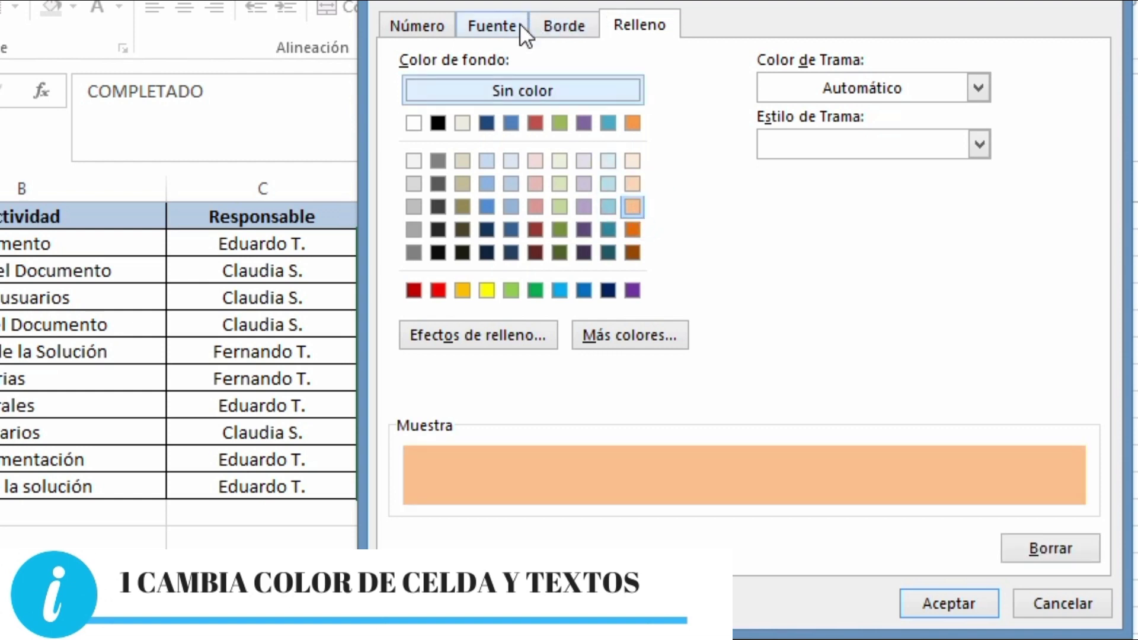
pyautogui.click(519, 26)
pyautogui.click(845, 246)
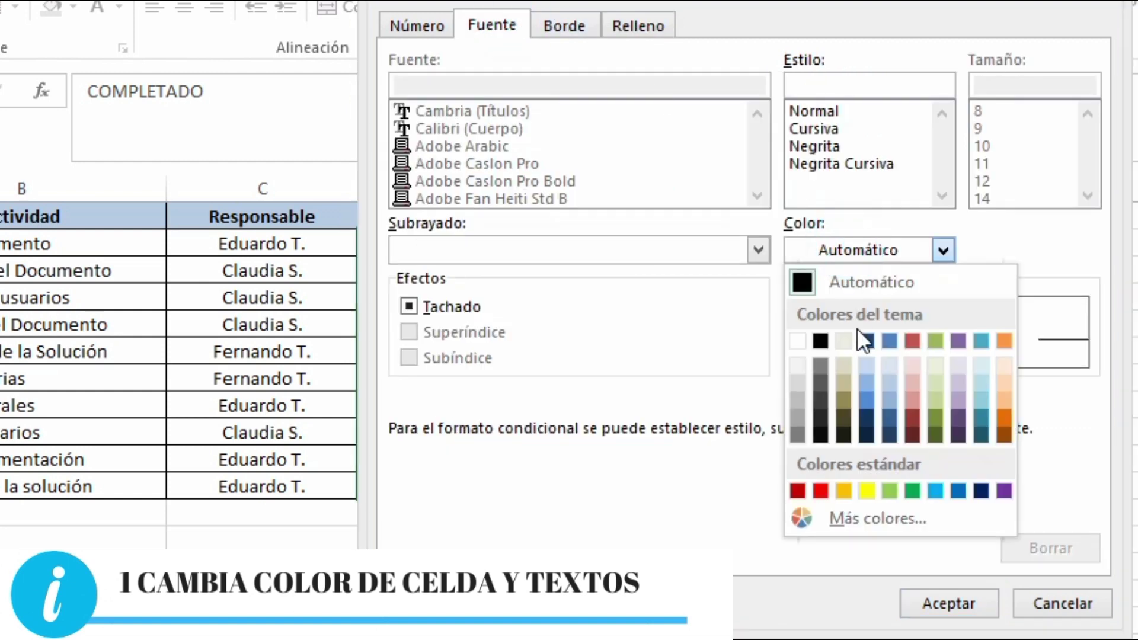
pyautogui.click(821, 491)
pyautogui.click(942, 605)
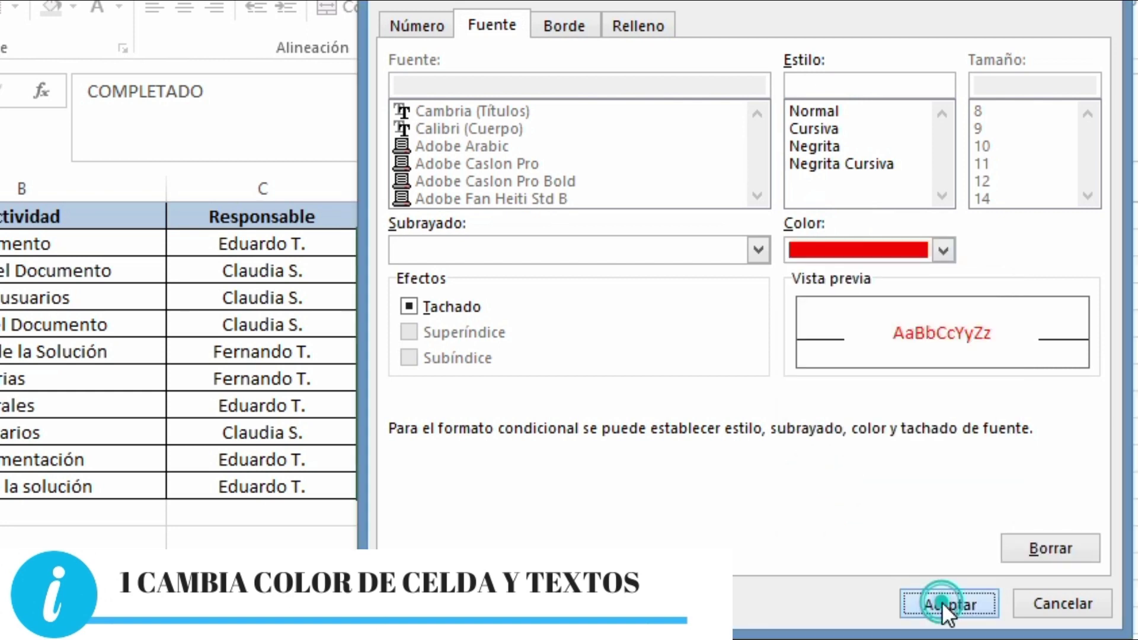
pyautogui.click(943, 532)
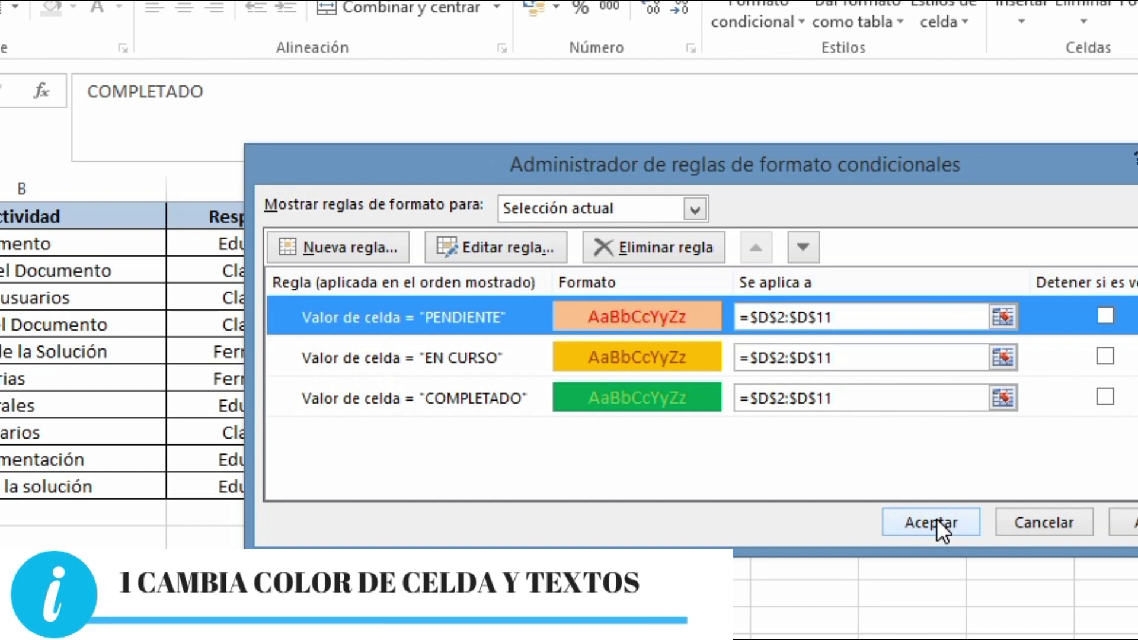
# Apply the three status rules, change D4 to PENDIENTE, and start editing D10
pyautogui.click(937, 520)
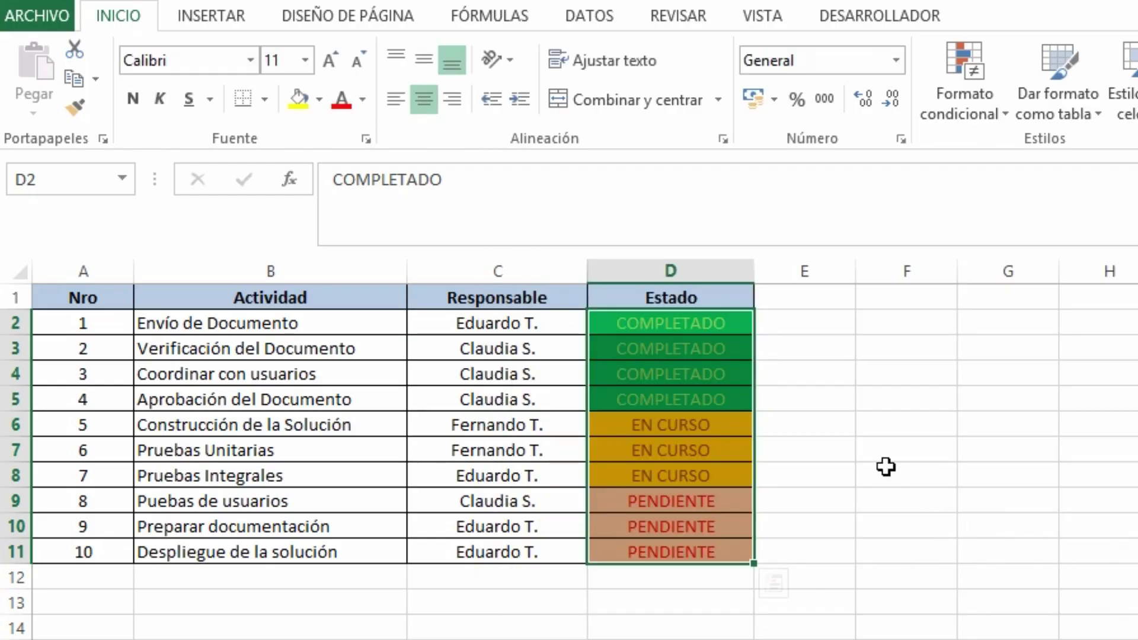
pyautogui.click(848, 438)
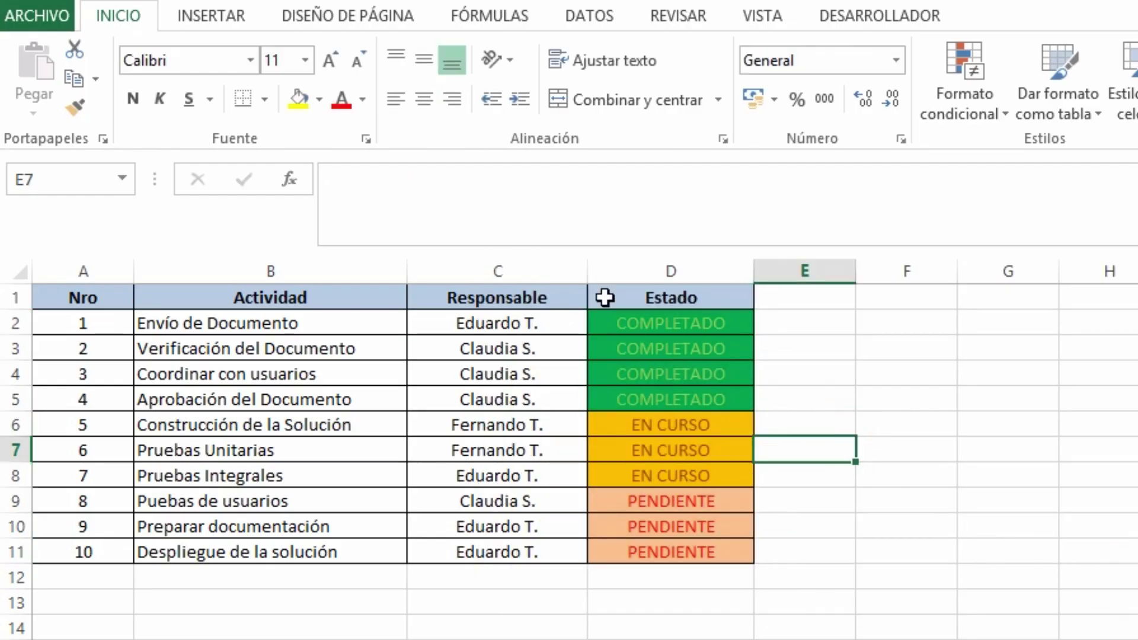
pyautogui.click(682, 372)
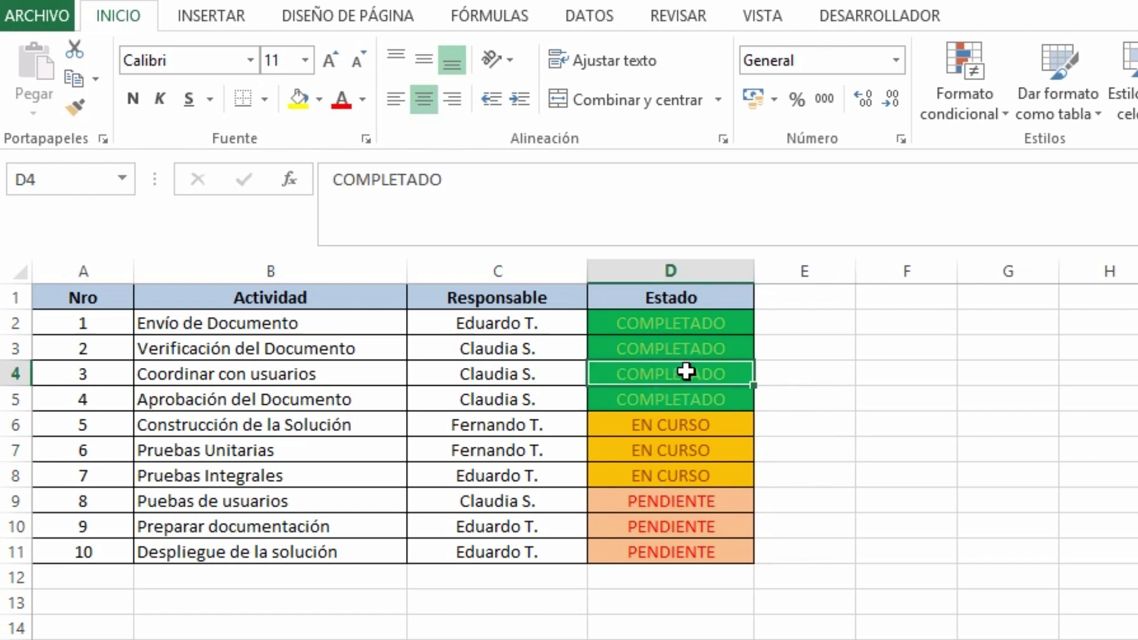
pyautogui.write('PENDIENTE')
pyautogui.press('Return')
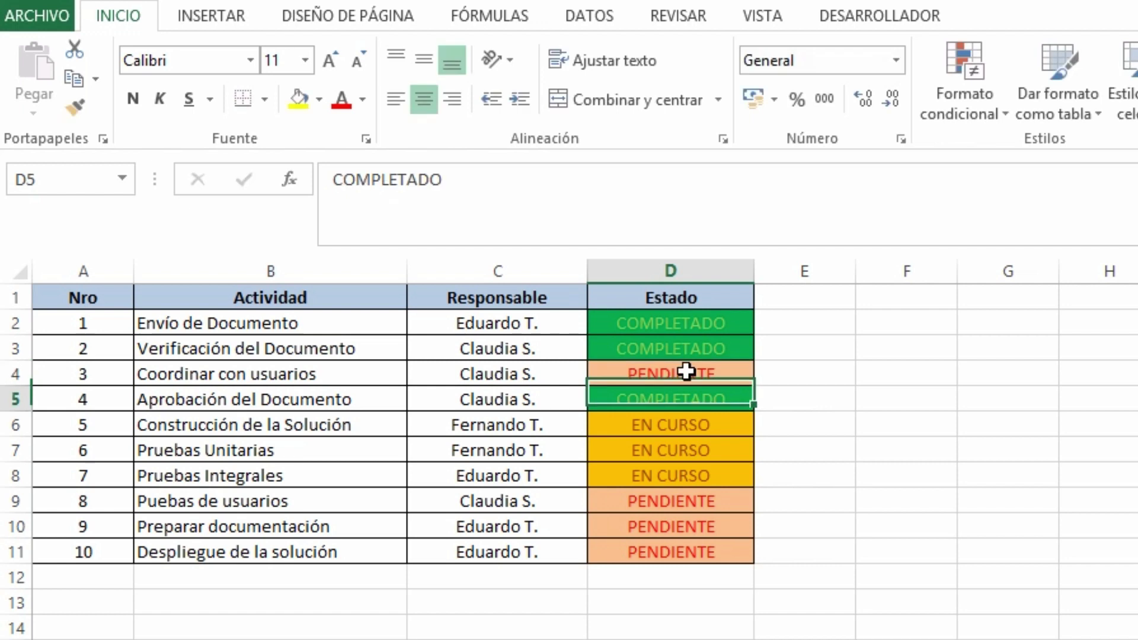
pyautogui.press('Down')
pyautogui.press('Down')
pyautogui.press('Down')
pyautogui.press('Down')
pyautogui.press('Down')
pyautogui.press('F2')
# Enter COMPLETADO in D10, then check F2's =$J$1-E2 formula on the semáforo sheet and select G2
pyautogui.write('COMPLETADO')
pyautogui.press('Return')
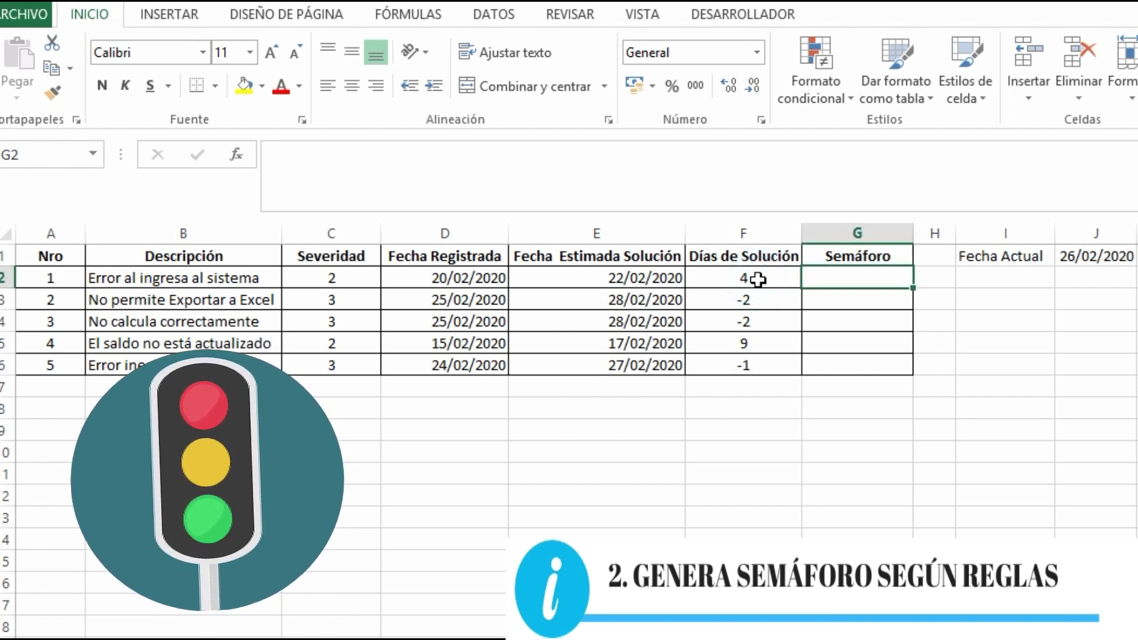
pyautogui.click(758, 279)
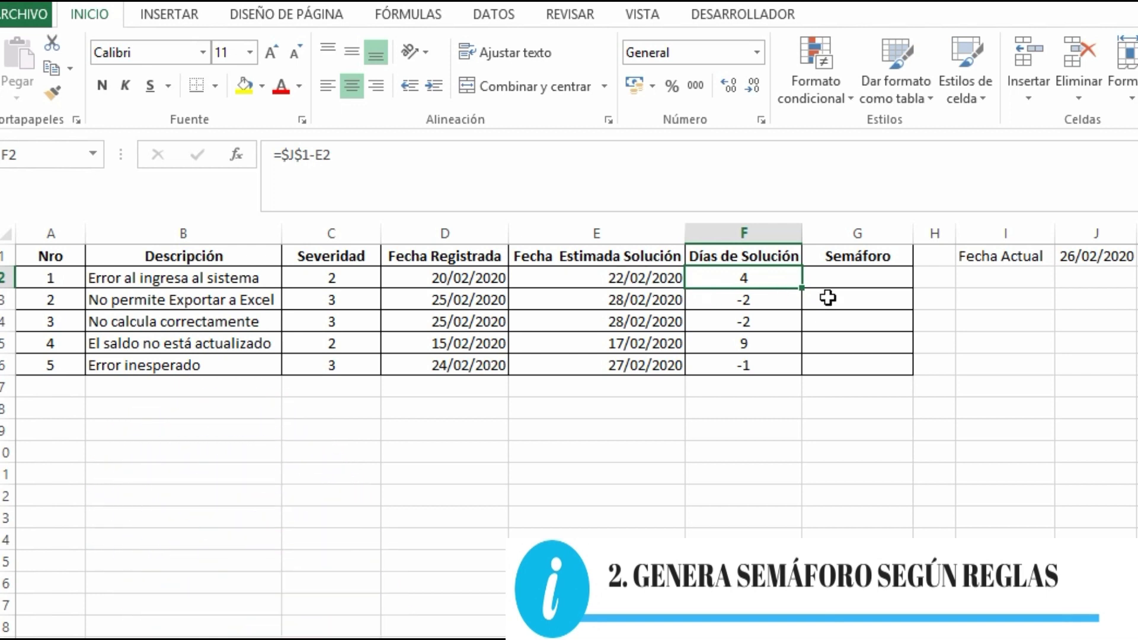
pyautogui.click(867, 283)
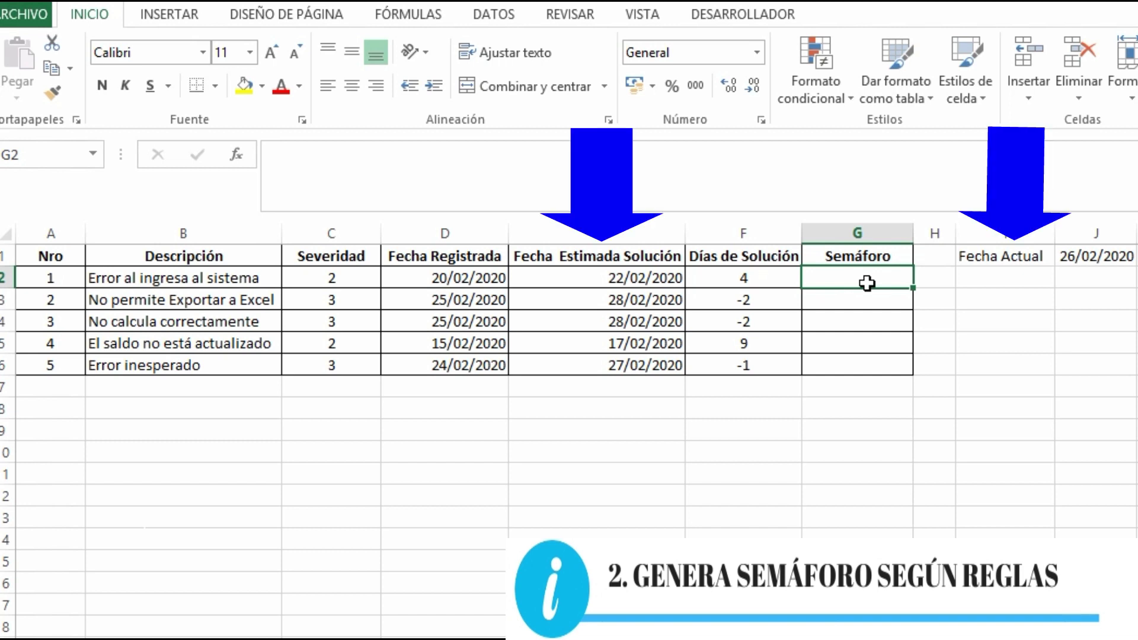
# Fill G2:G6 with =F2-style references to Días de Solución, centred, then select G2:G6
pyautogui.write('=')
pyautogui.press('Left')
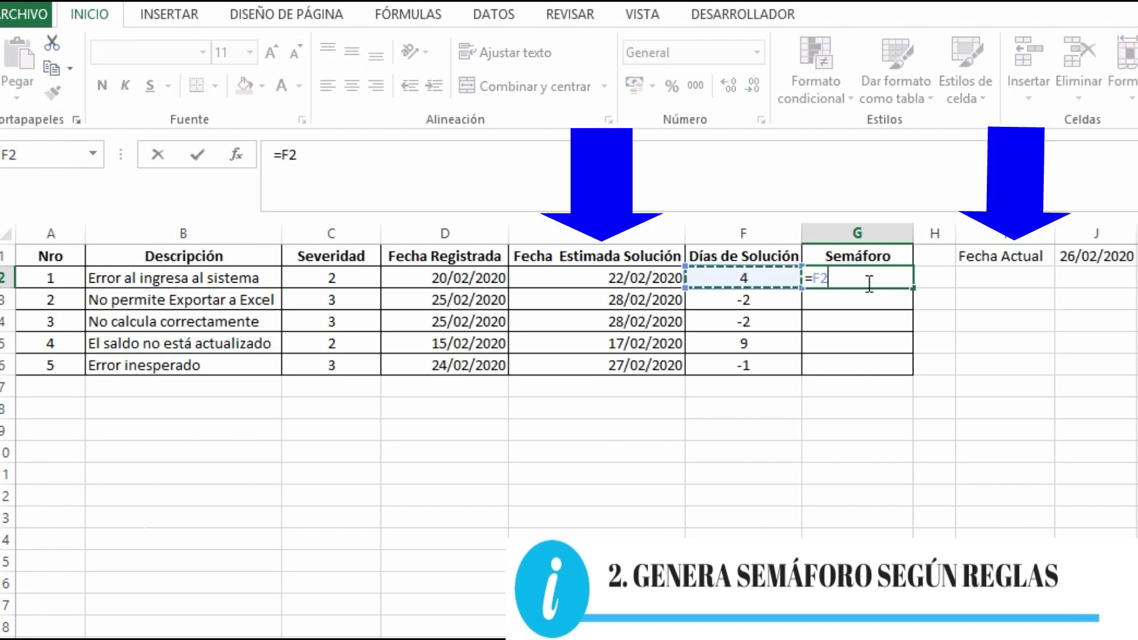
pyautogui.press('Return')
pyautogui.click(869, 283)
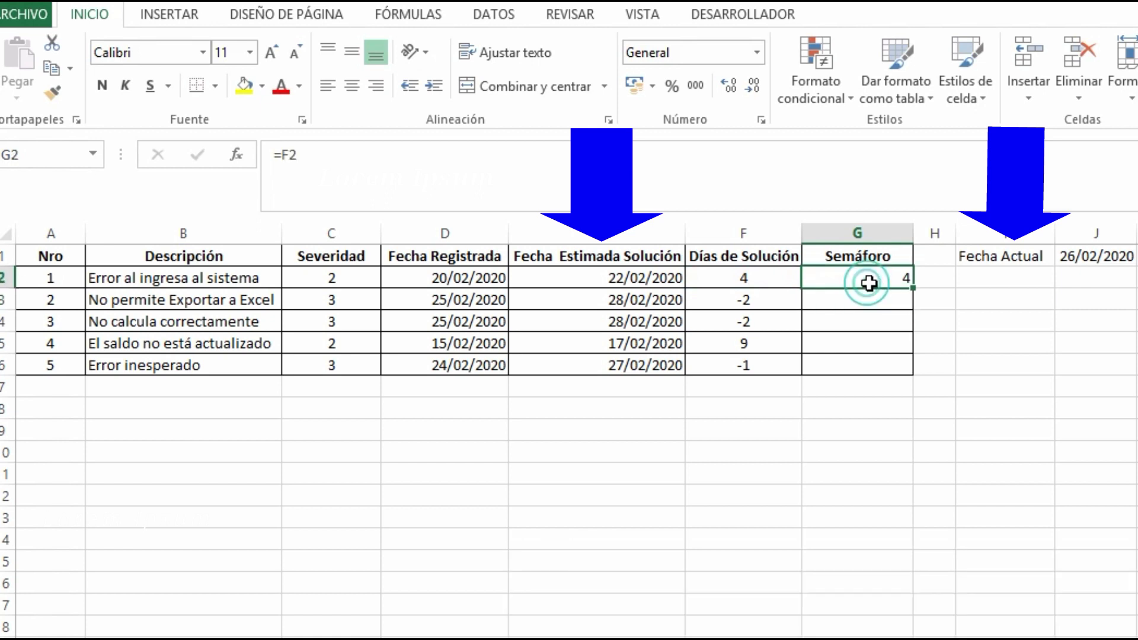
pyautogui.doubleClick(911, 290)
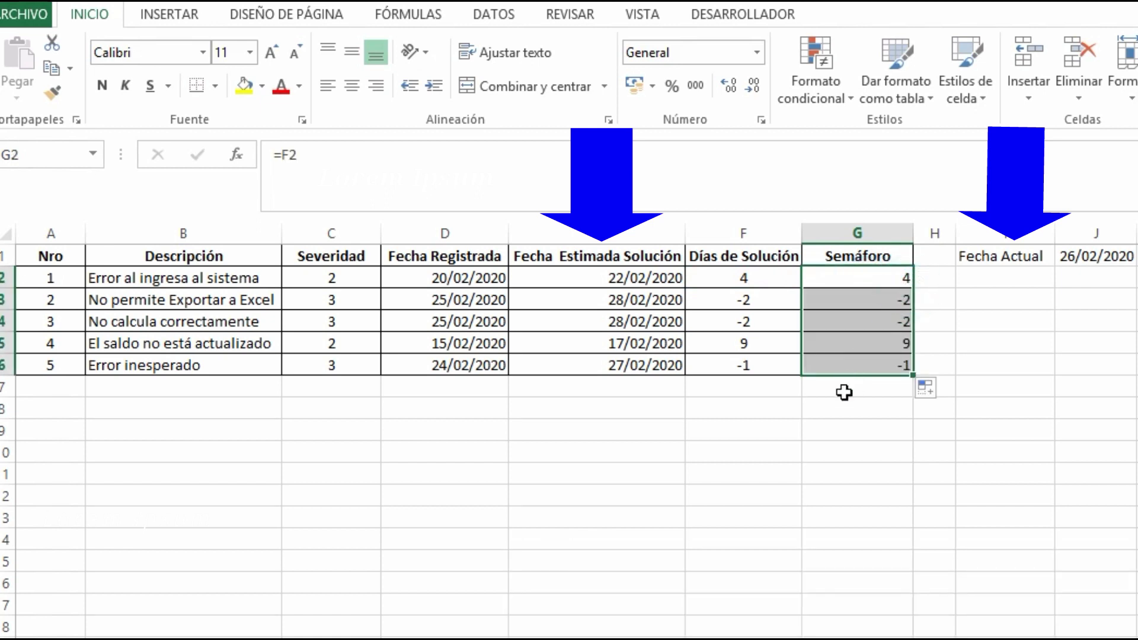
pyautogui.click(352, 86)
pyautogui.click(813, 321)
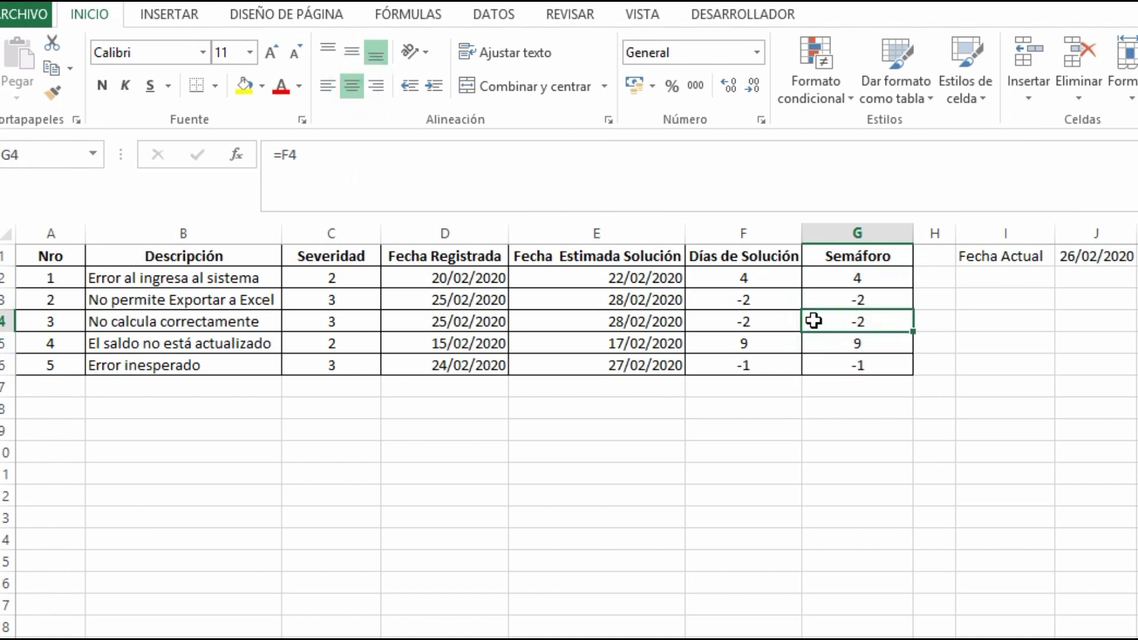
pyautogui.moveTo(848, 278); pyautogui.dragTo(851, 364)
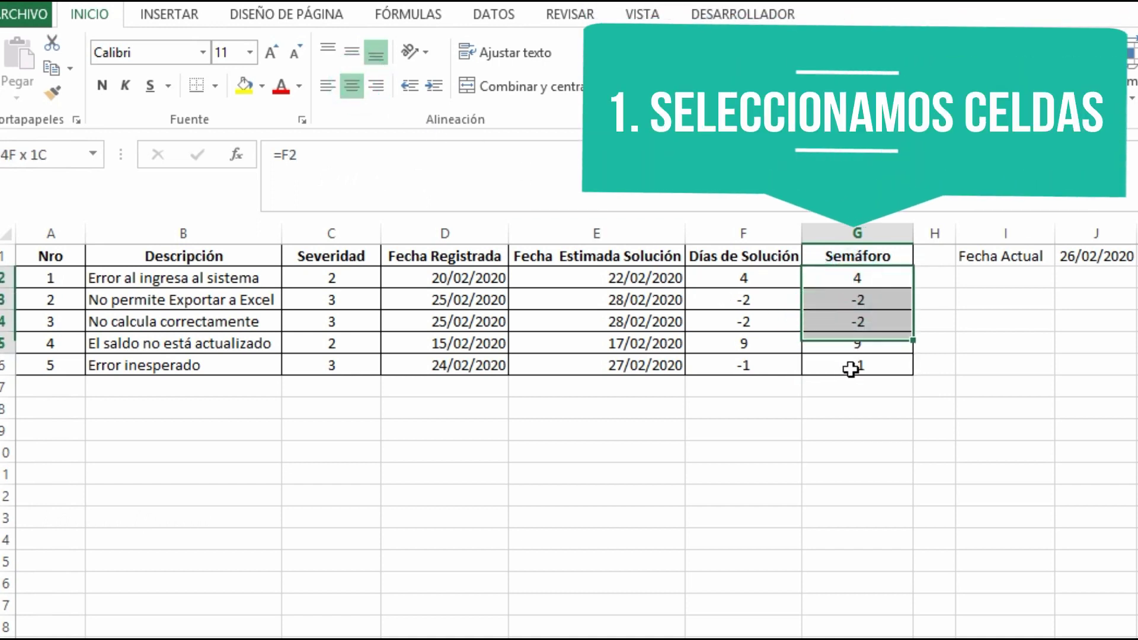
# Create a new Conjuntos de iconos rule for G2:G6 using the red-yellow-green traffic lights
pyautogui.click(809, 65)
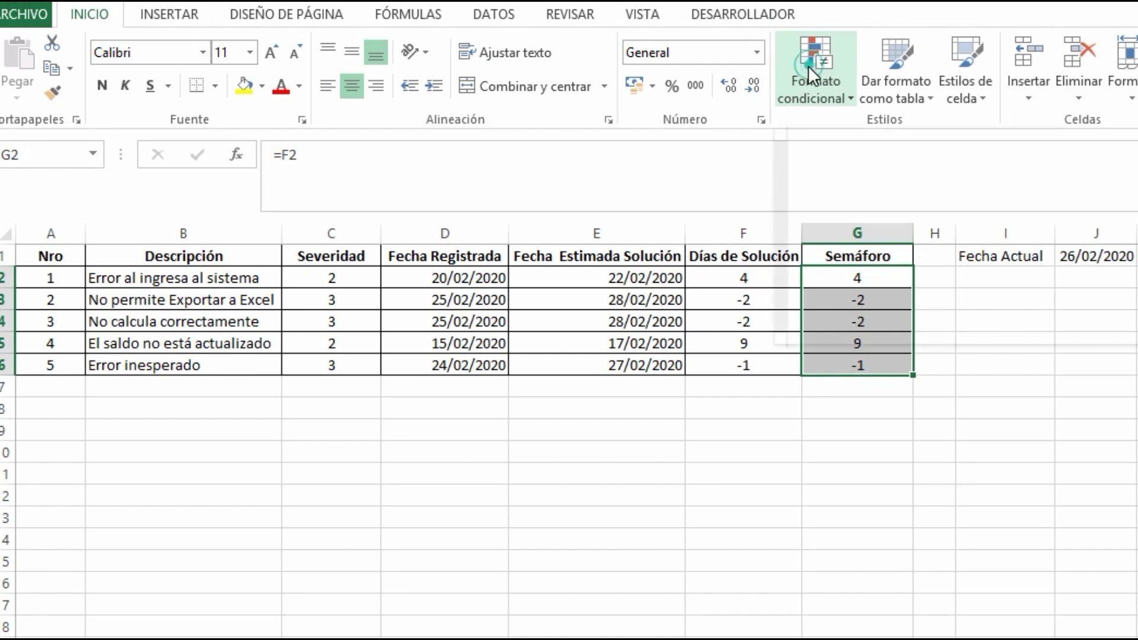
pyautogui.click(829, 359)
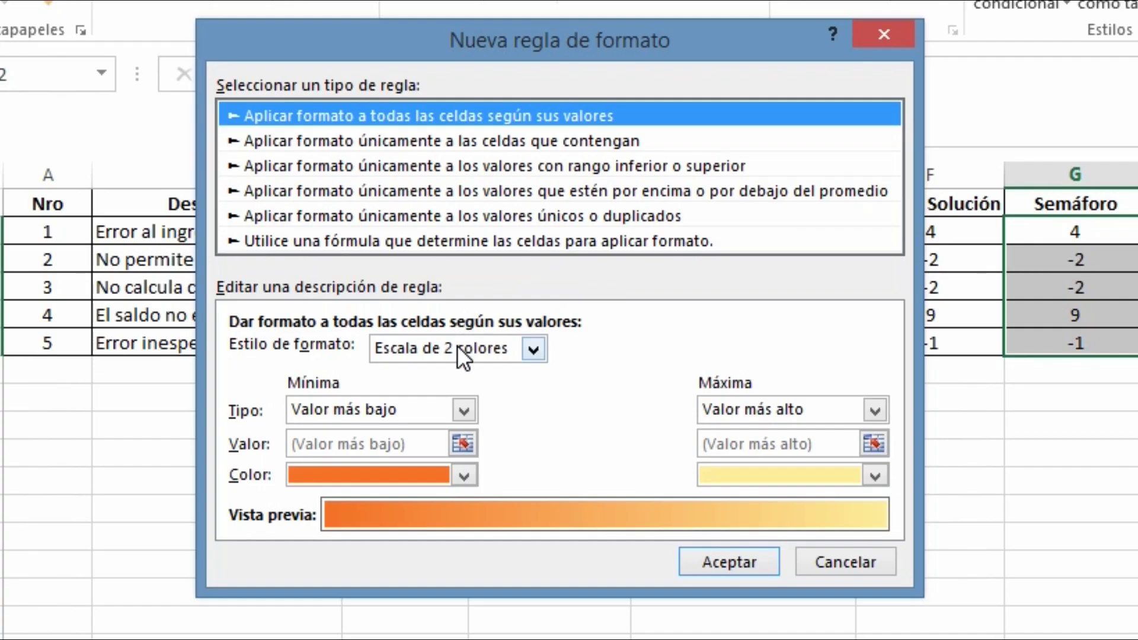
pyautogui.click(457, 346)
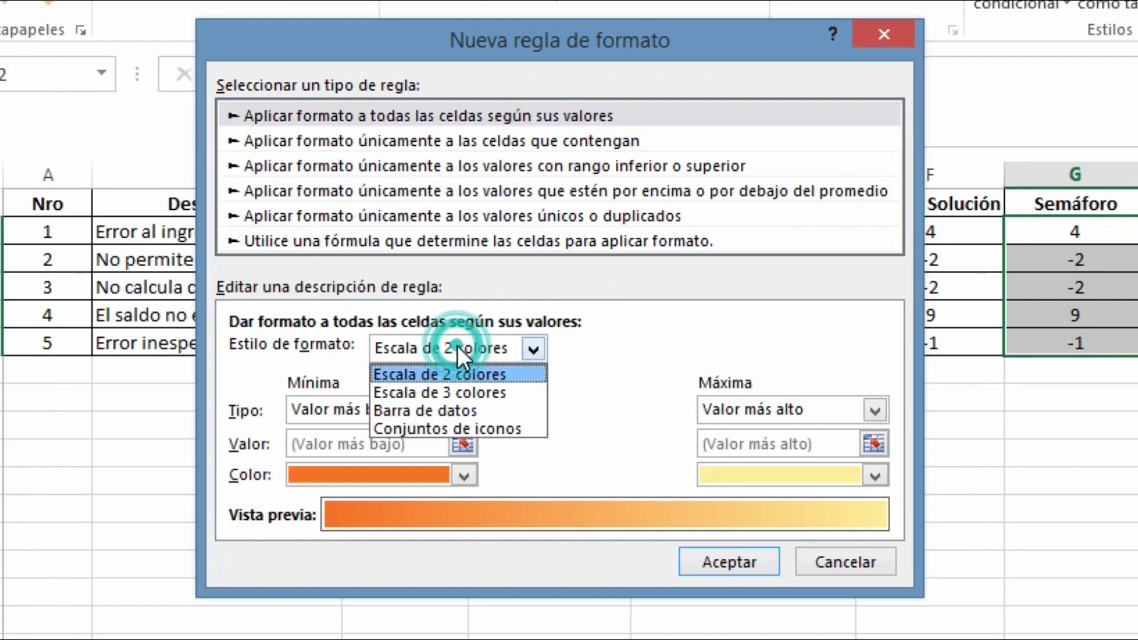
pyautogui.click(457, 426)
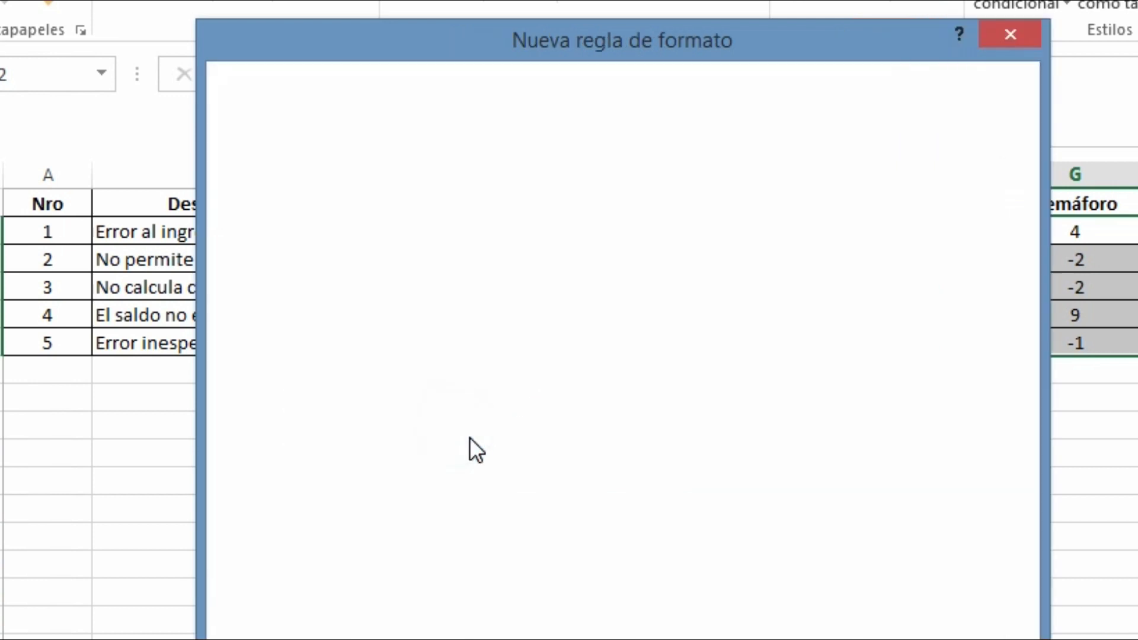
pyautogui.click(537, 390)
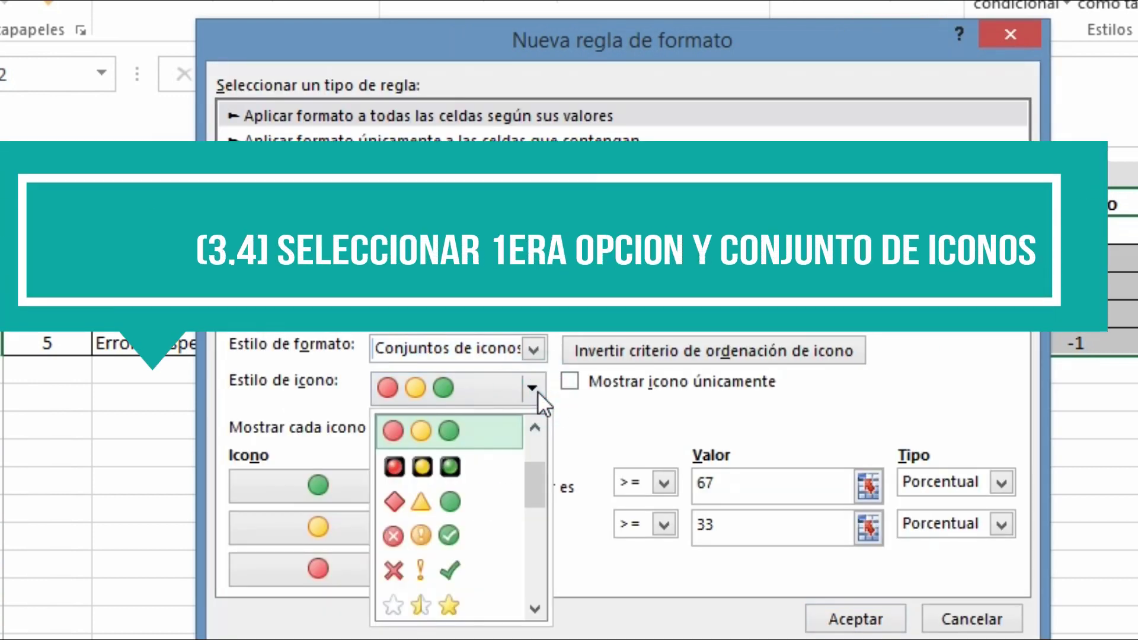
pyautogui.click(538, 391)
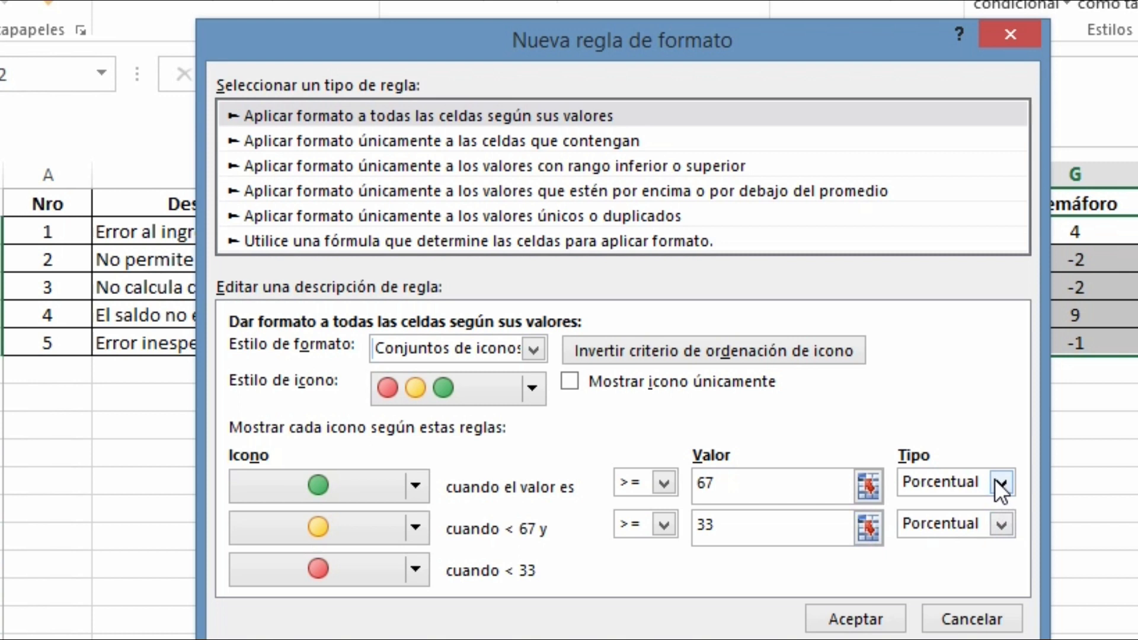
# Set both icon thresholds to type Número with values 1 and -1, and apply the rule
pyautogui.click(1000, 485)
pyautogui.click(980, 509)
pyautogui.click(990, 519)
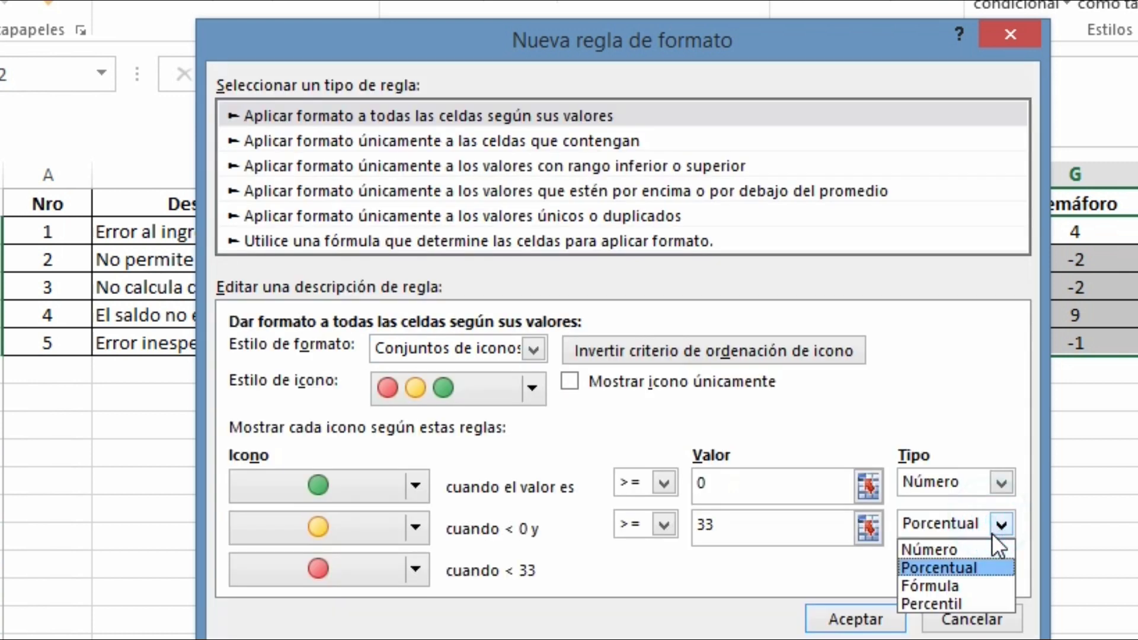
pyautogui.click(979, 545)
pyautogui.click(754, 482)
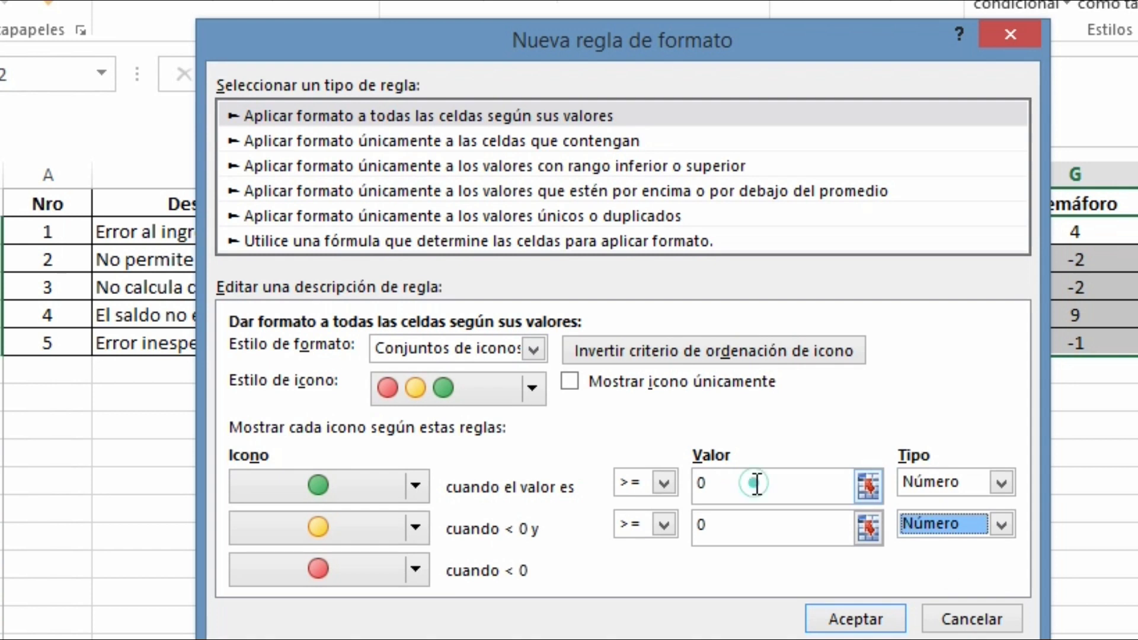
pyautogui.moveTo(741, 482); pyautogui.dragTo(687, 486)
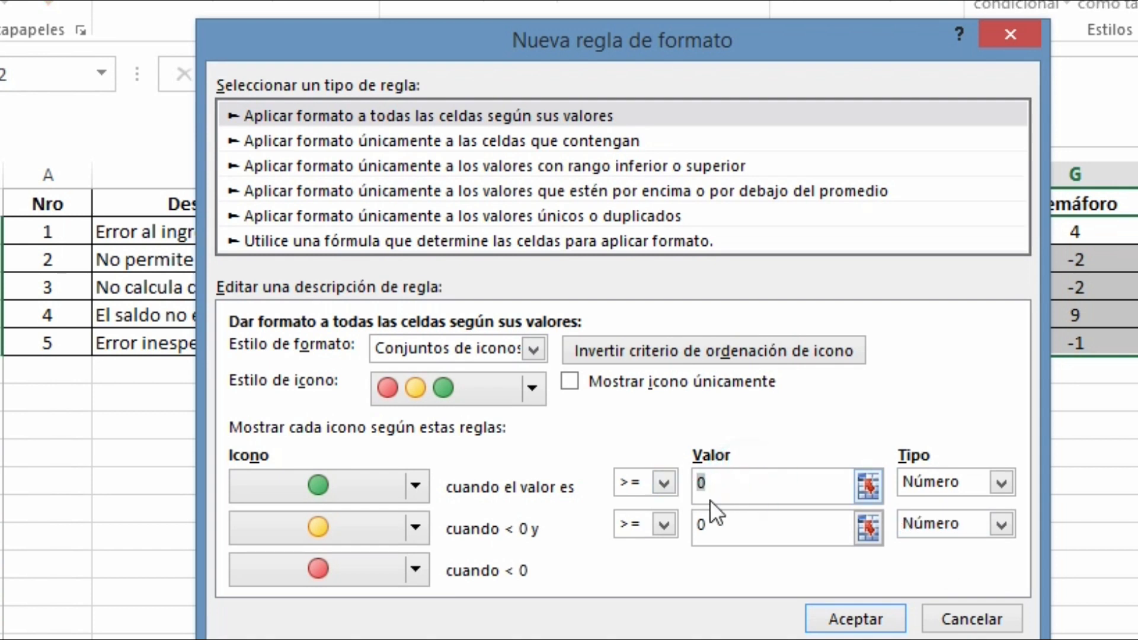
pyautogui.write('1')
pyautogui.click(735, 521)
pyautogui.moveTo(735, 520); pyautogui.dragTo(654, 508)
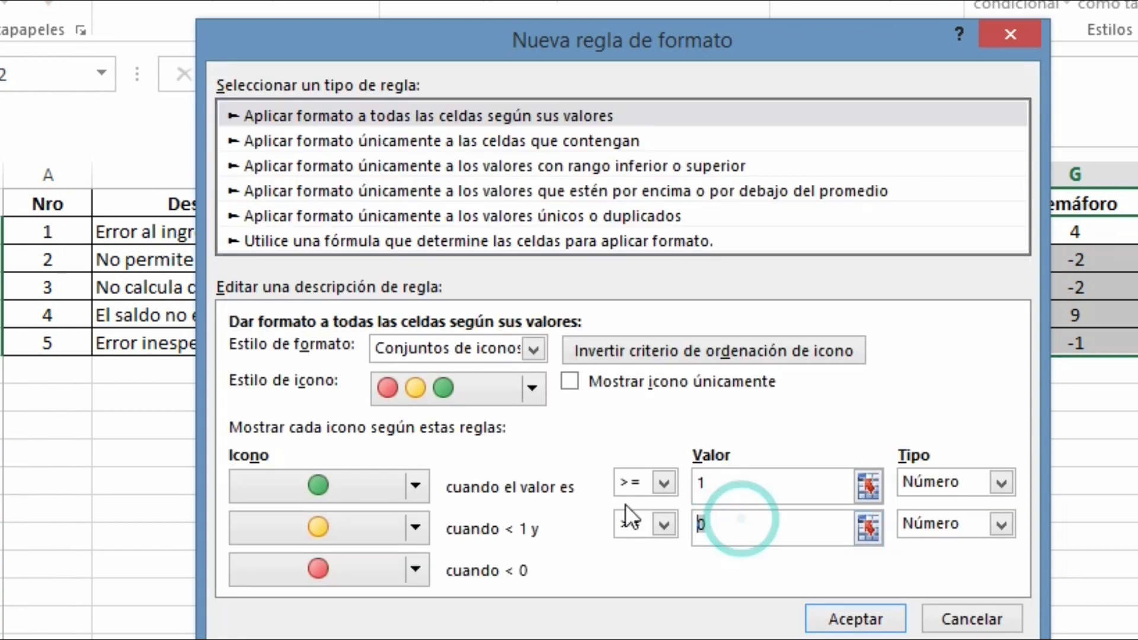
pyautogui.write('-1')
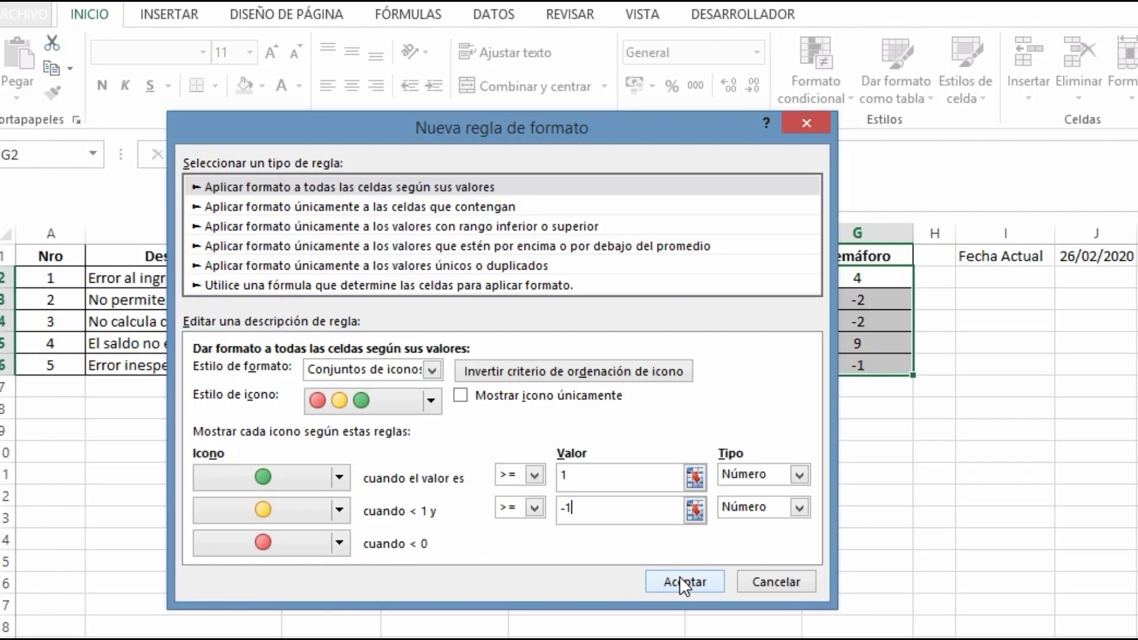
pyautogui.click(680, 578)
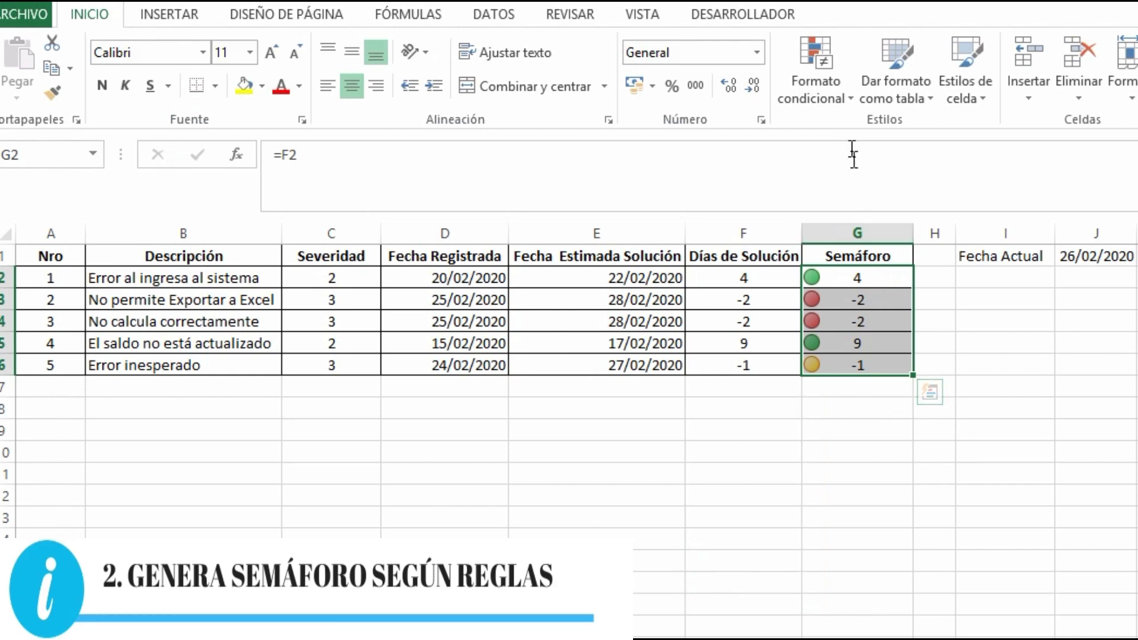
# Edit the Semáforo icon set rule to show only the traffic-light icons, hiding the numbers
pyautogui.click(824, 96)
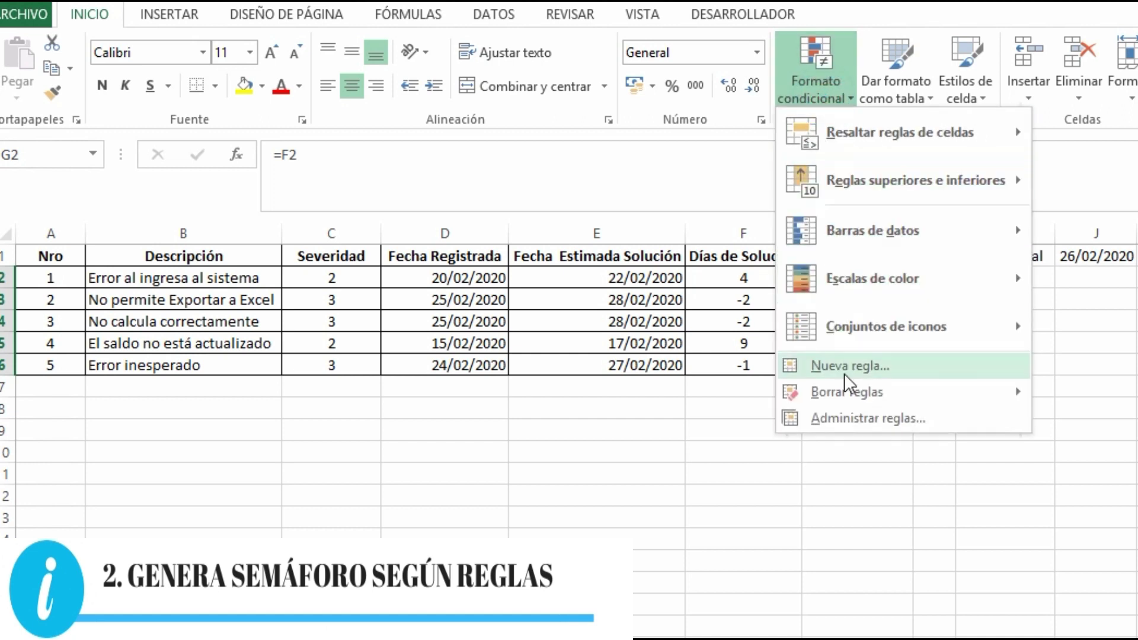
pyautogui.click(844, 418)
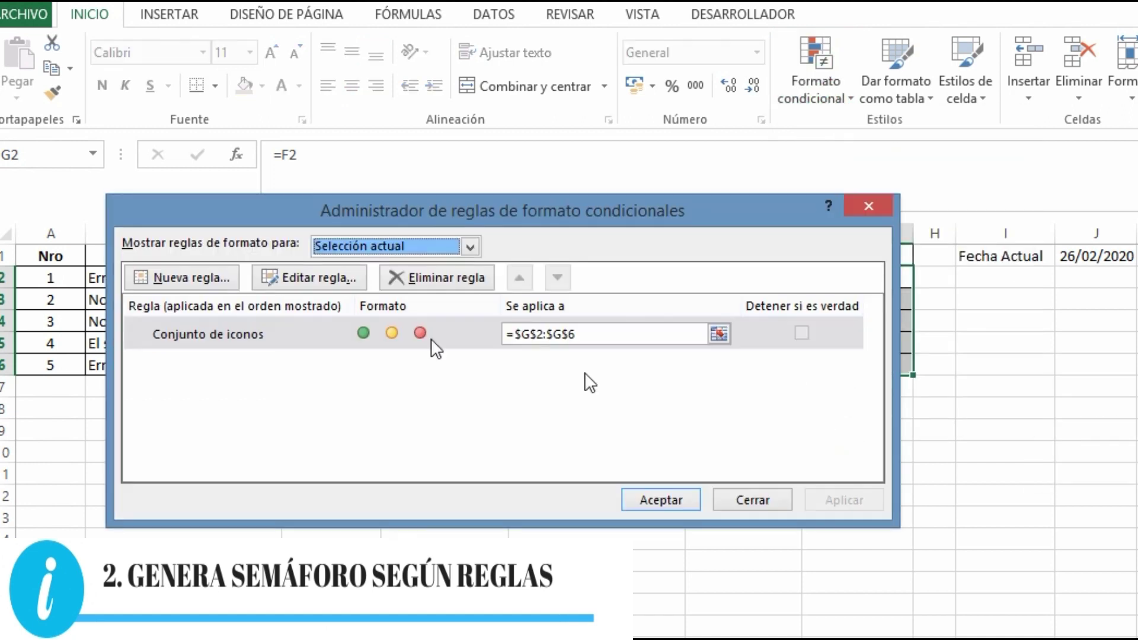
pyautogui.click(262, 327)
pyautogui.click(308, 279)
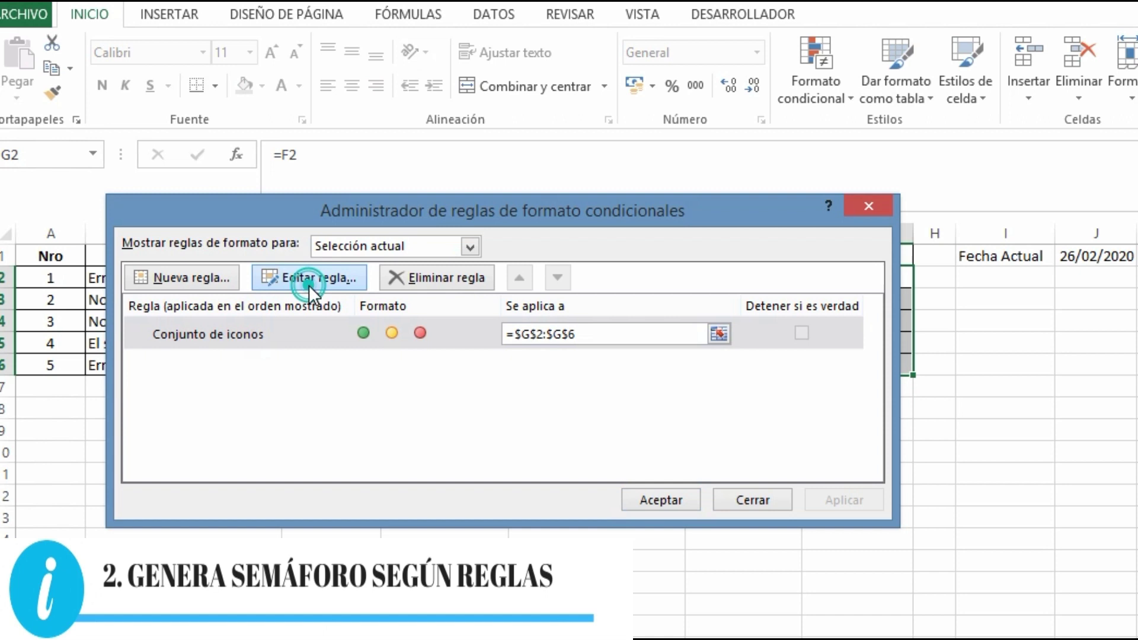
pyautogui.click(462, 395)
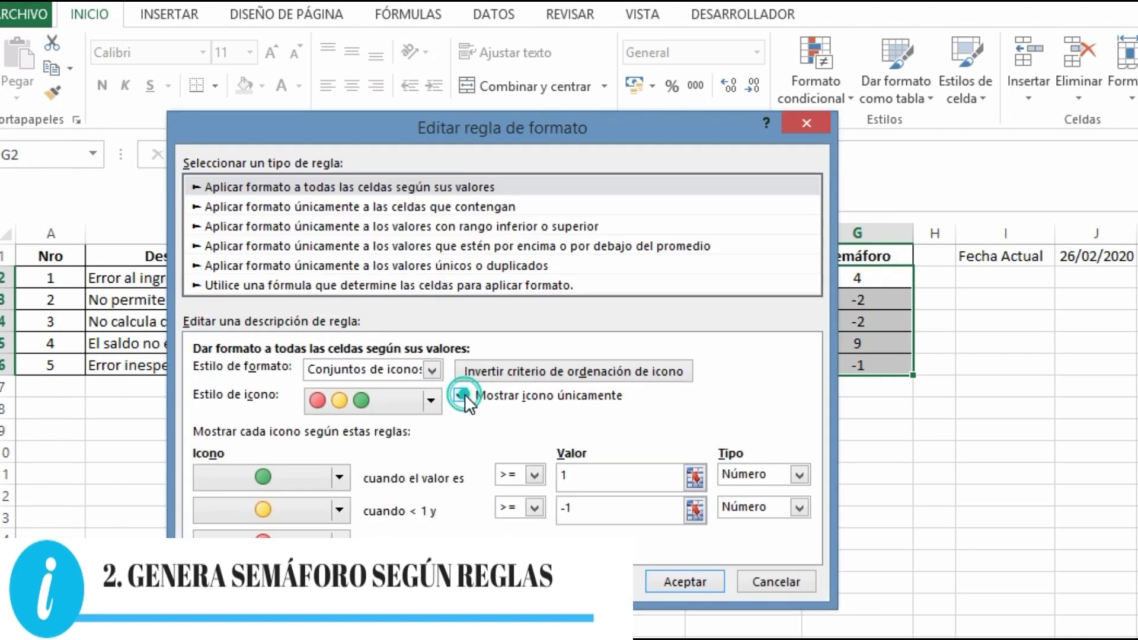
pyautogui.click(684, 582)
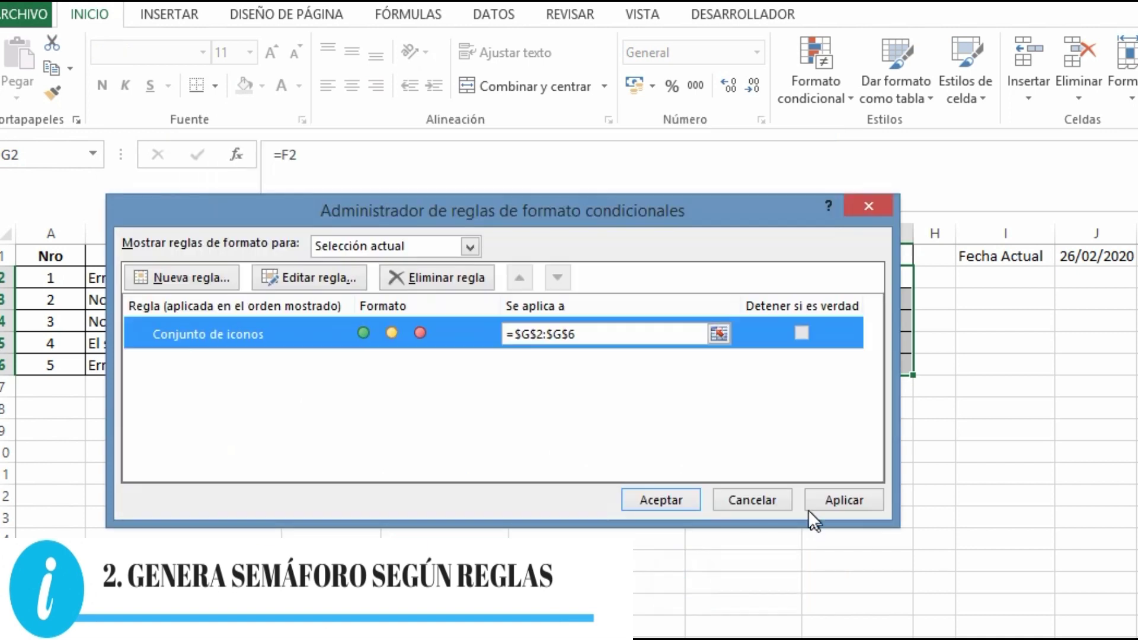
pyautogui.click(671, 500)
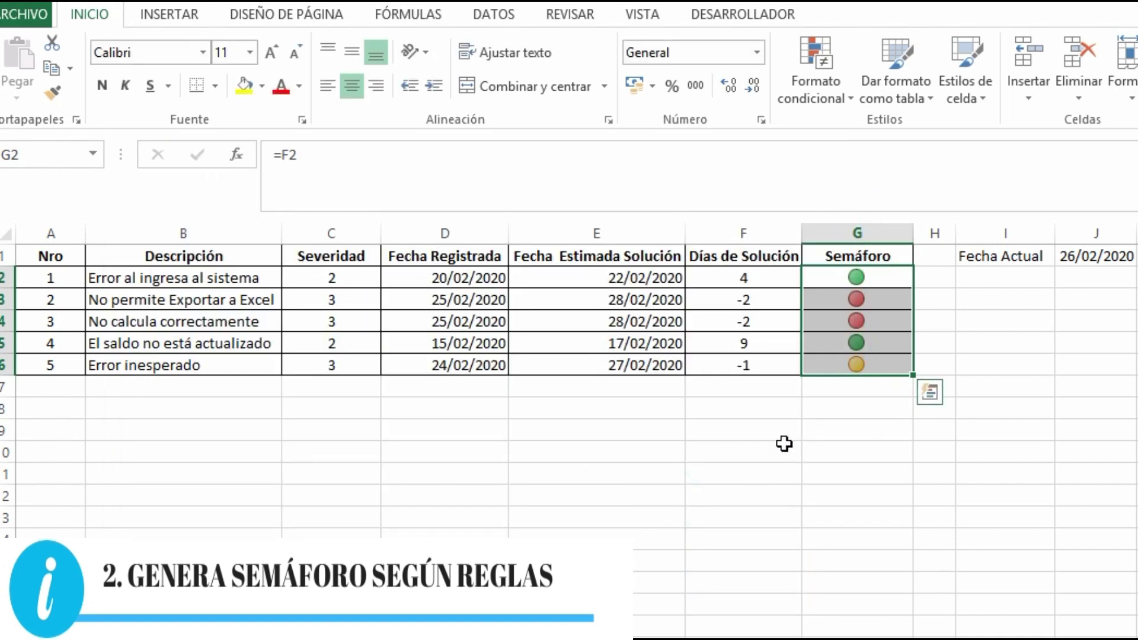
# Change F4's Días de Solución to -1 so the third issue's light turns yellow
pyautogui.click(784, 444)
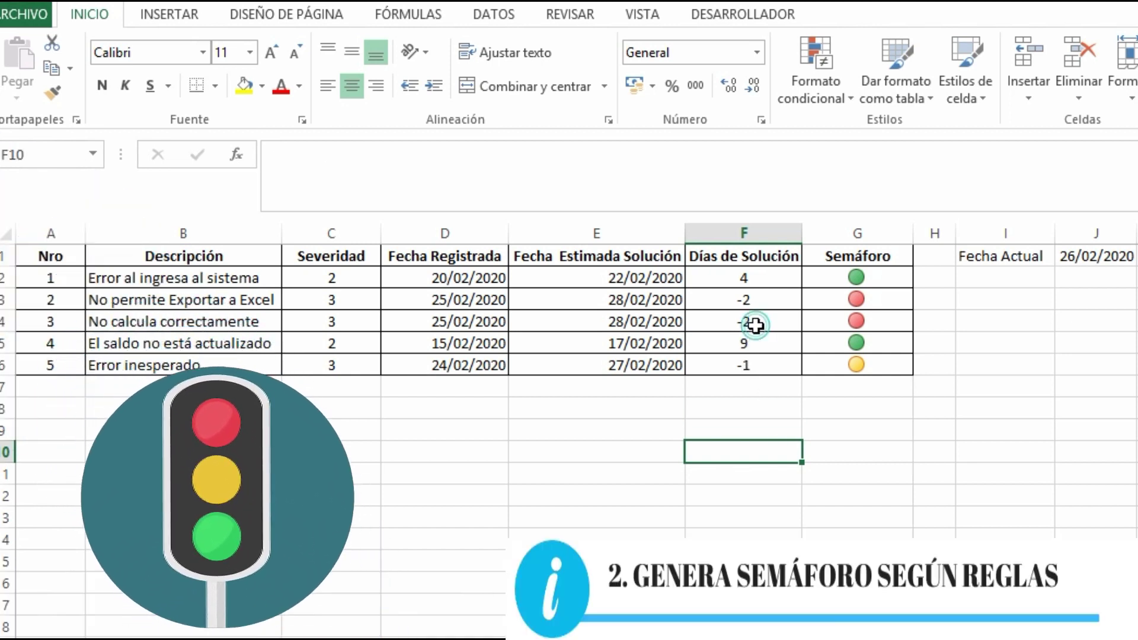
pyautogui.click(755, 325)
pyautogui.doubleClick(755, 324)
pyautogui.write('-1')
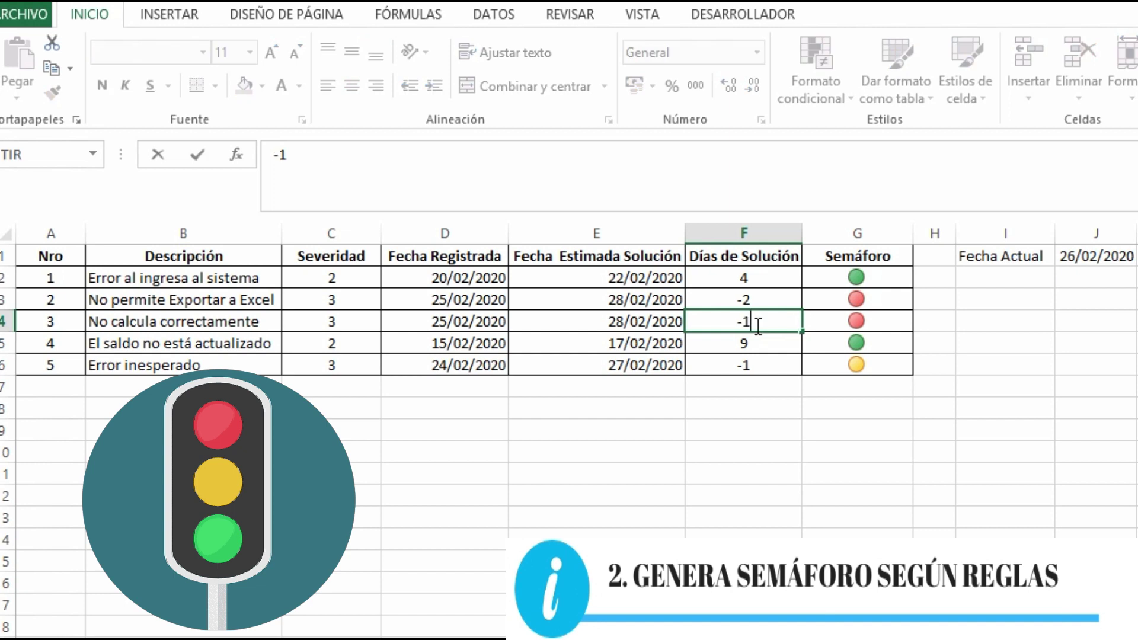
pyautogui.press('Return')
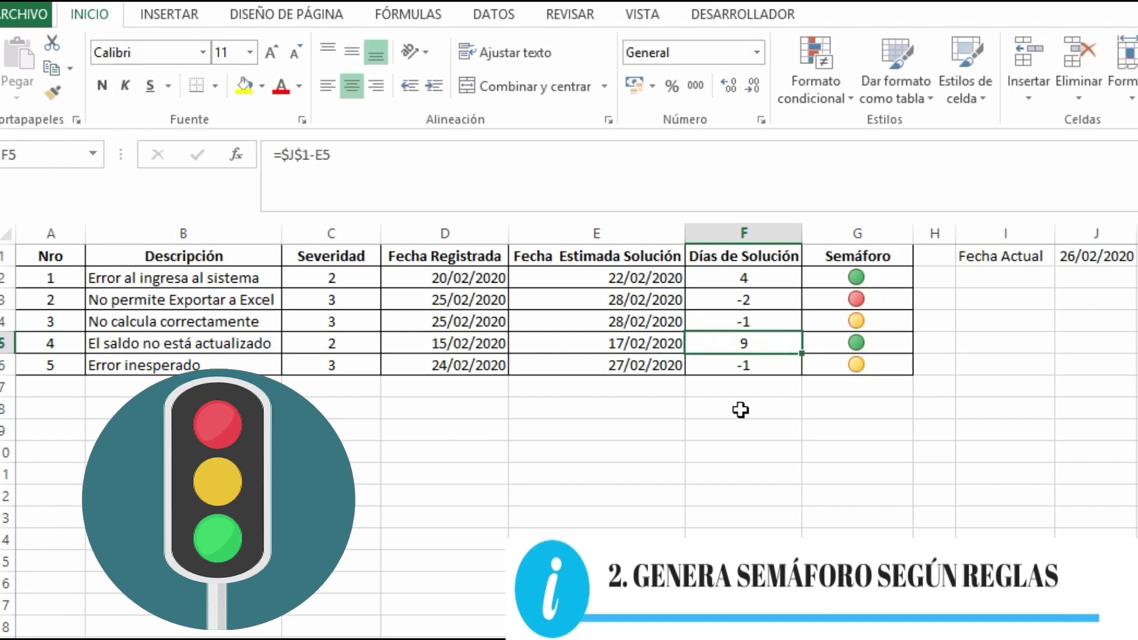
pyautogui.click(736, 411)
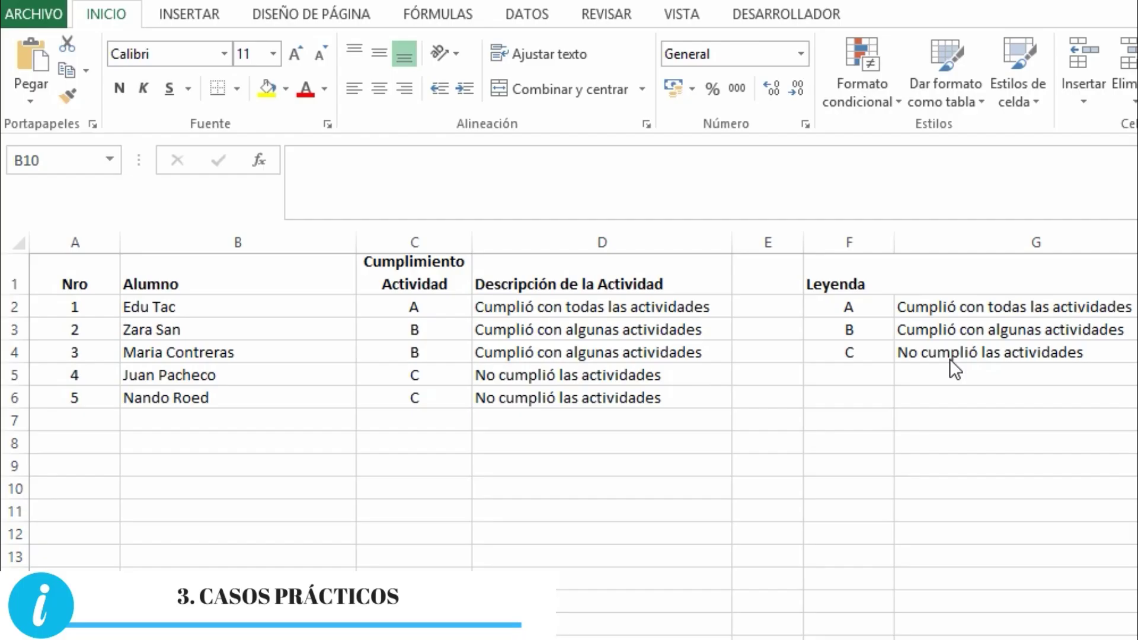
pyautogui.click(427, 320)
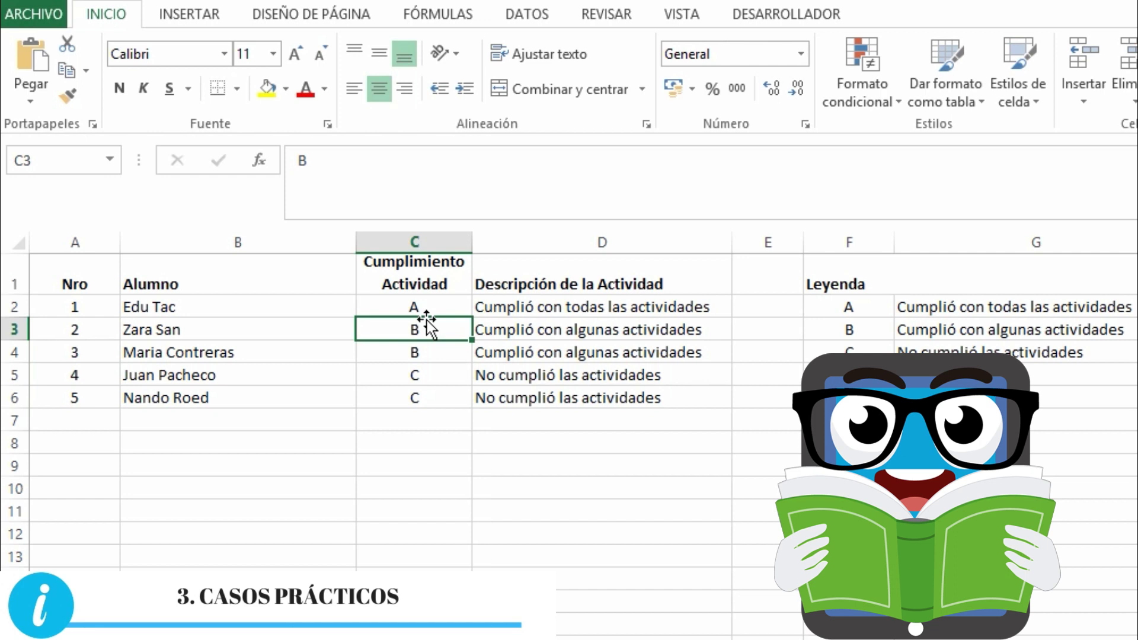
pyautogui.write('C')
pyautogui.press('Return')
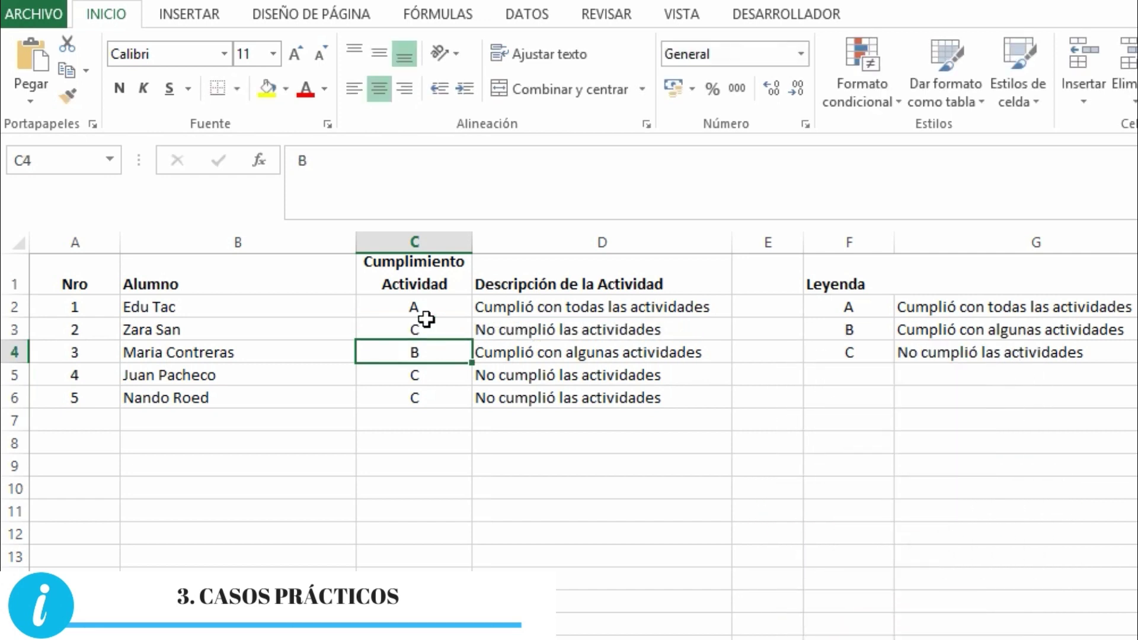
pyautogui.click(427, 322)
pyautogui.write('B')
pyautogui.press('Return')
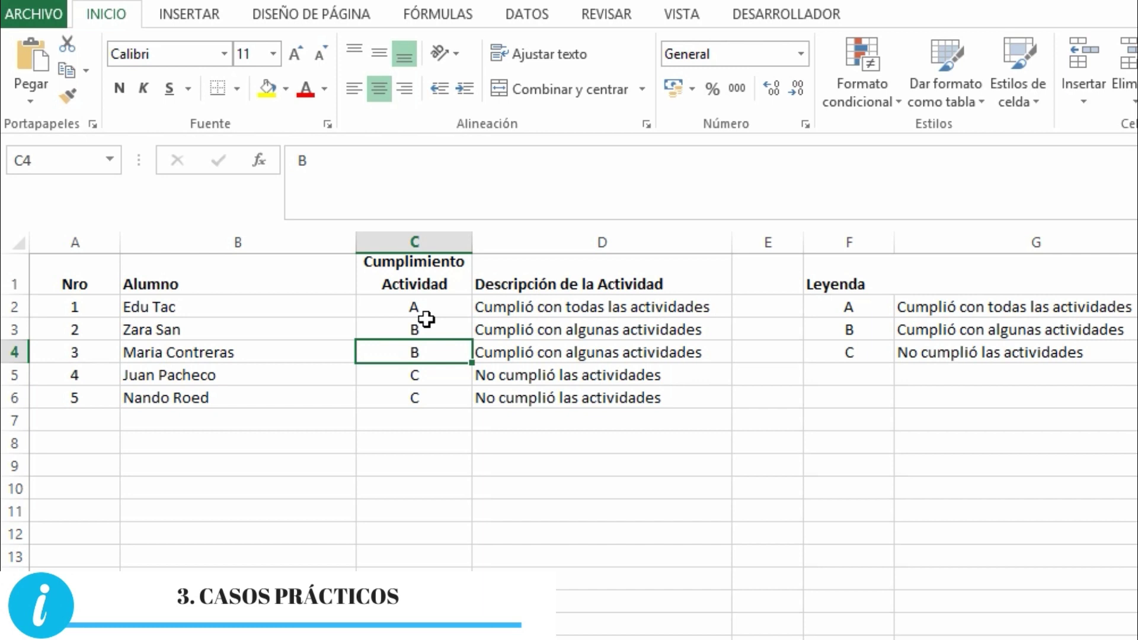
# For grades C2:C6, start a new rule formatting cells equal to A
pyautogui.moveTo(430, 306); pyautogui.dragTo(433, 395)
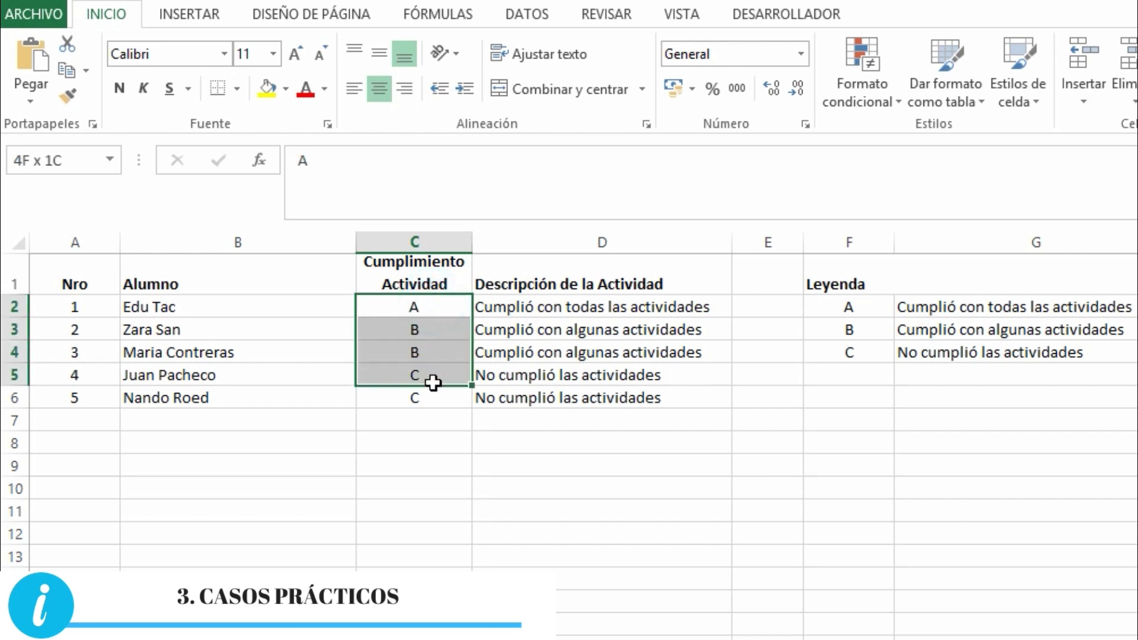
pyautogui.click(867, 94)
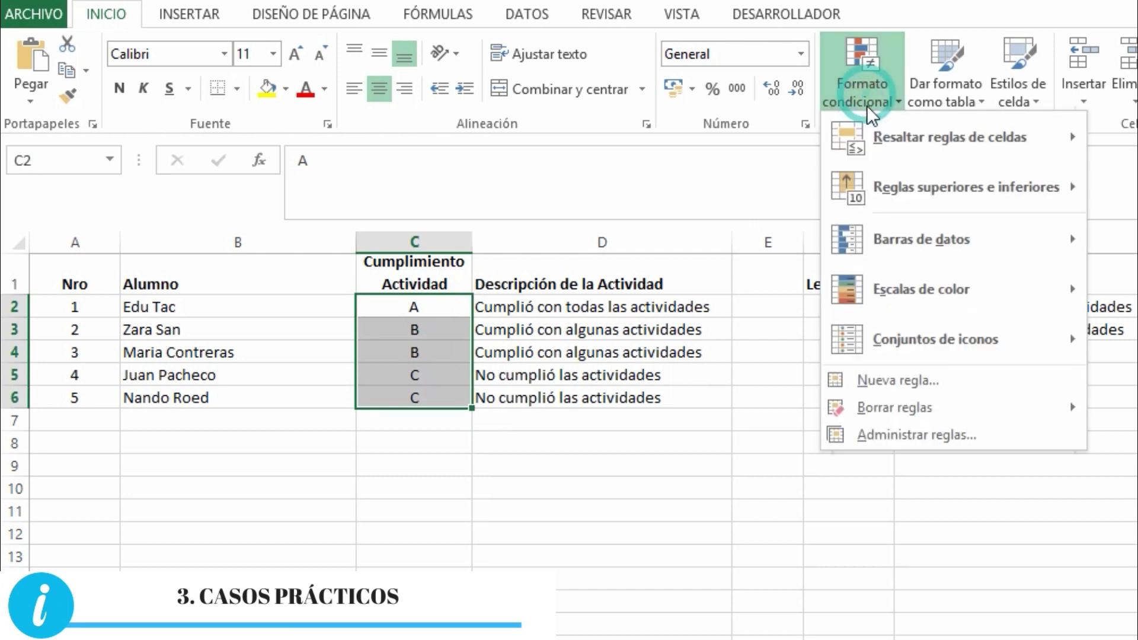
pyautogui.click(880, 382)
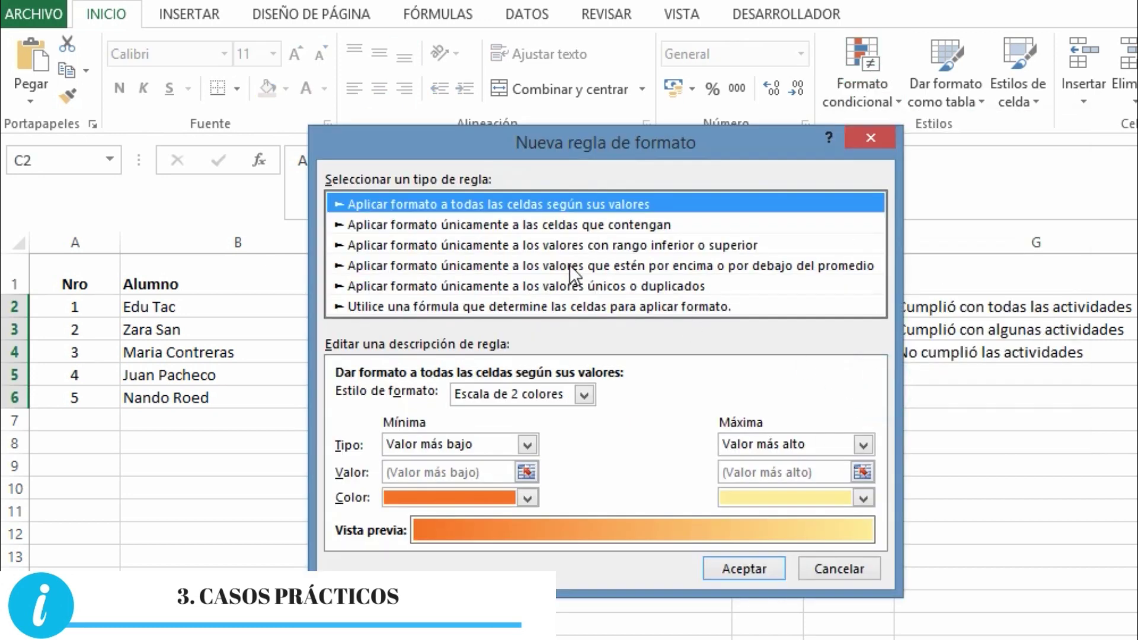
pyautogui.click(462, 225)
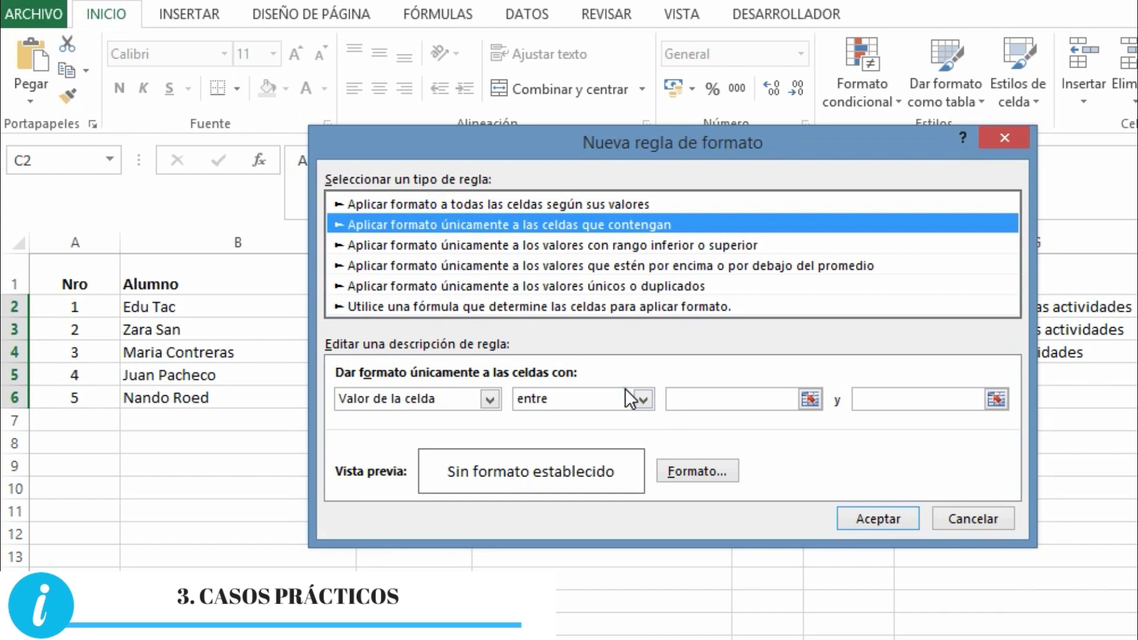
pyautogui.click(588, 400)
pyautogui.click(552, 448)
pyautogui.click(690, 398)
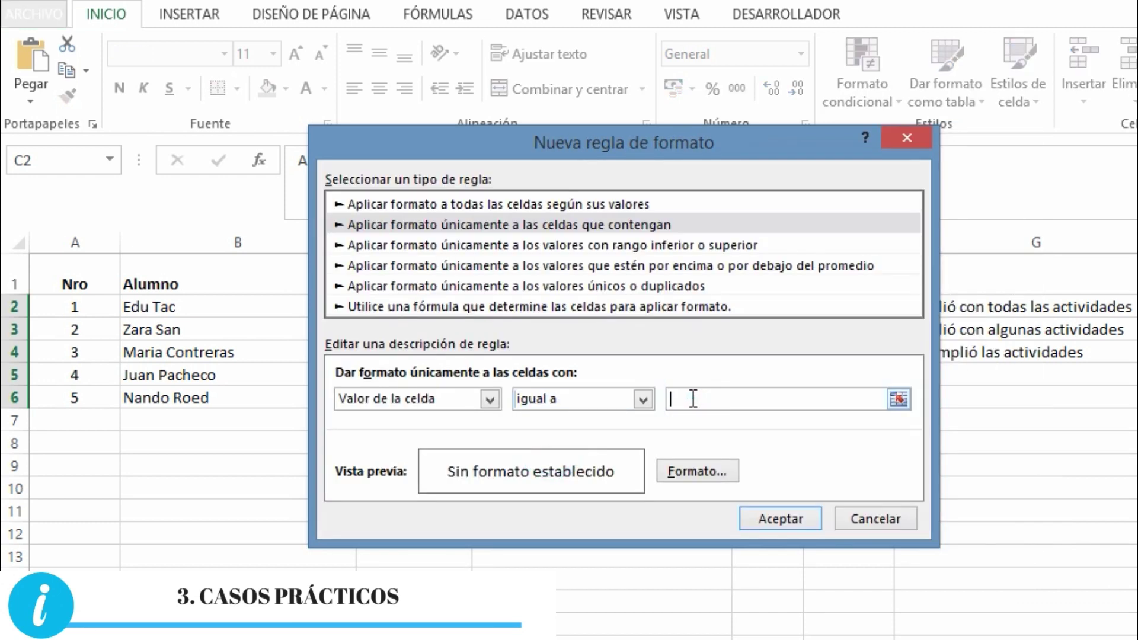
pyautogui.write('A')
# Give the A rule a green fill and green text, and save it
pyautogui.click(682, 471)
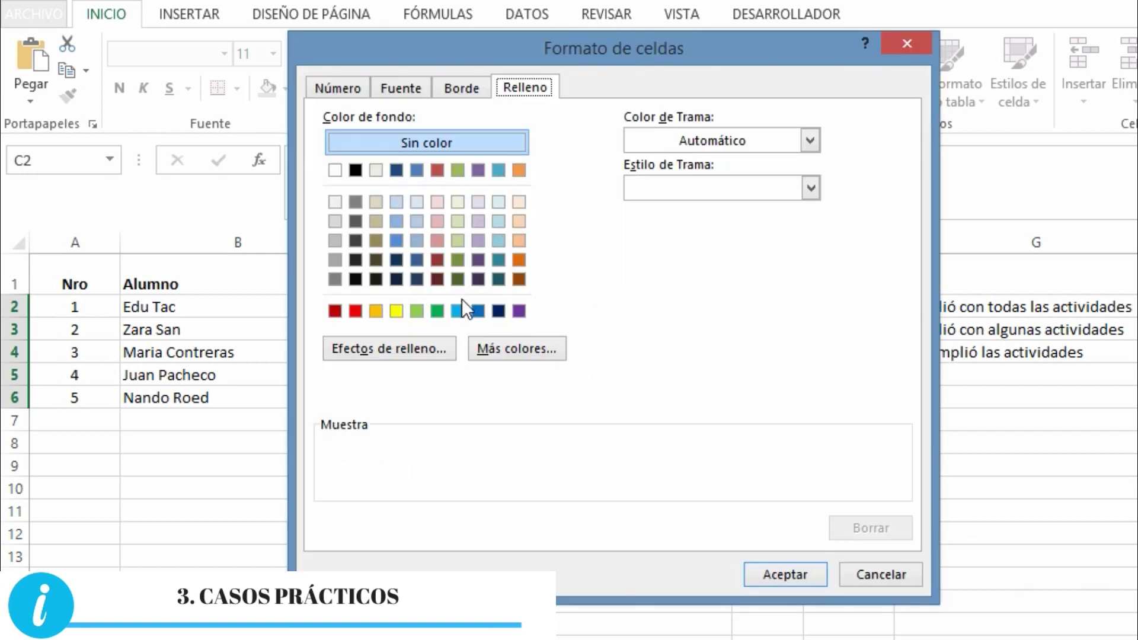
pyautogui.click(437, 312)
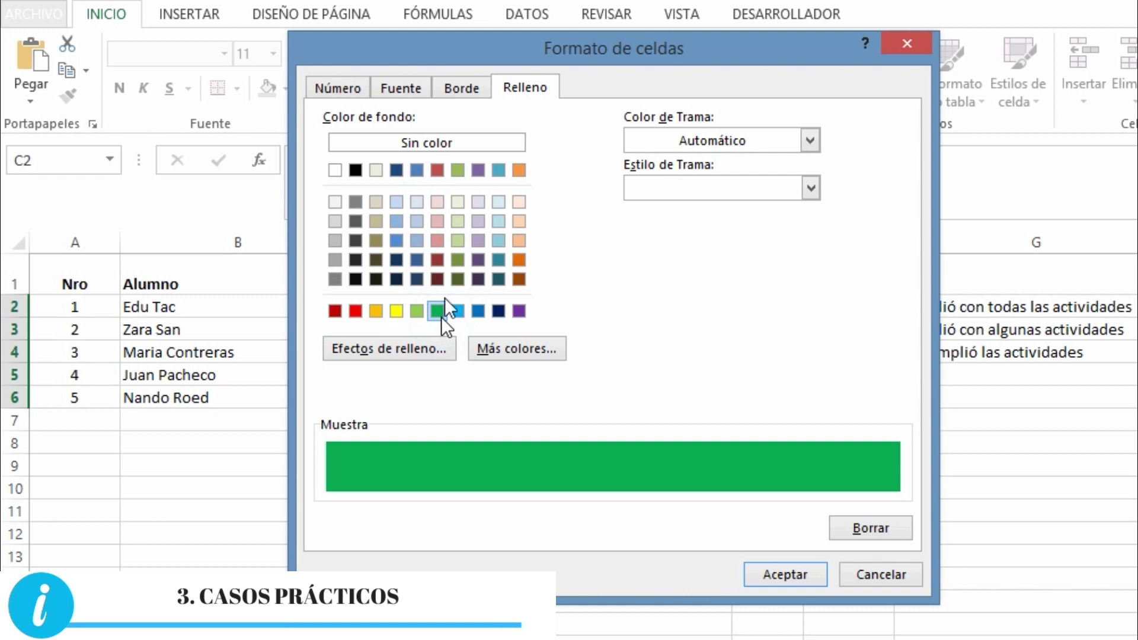
pyautogui.click(403, 87)
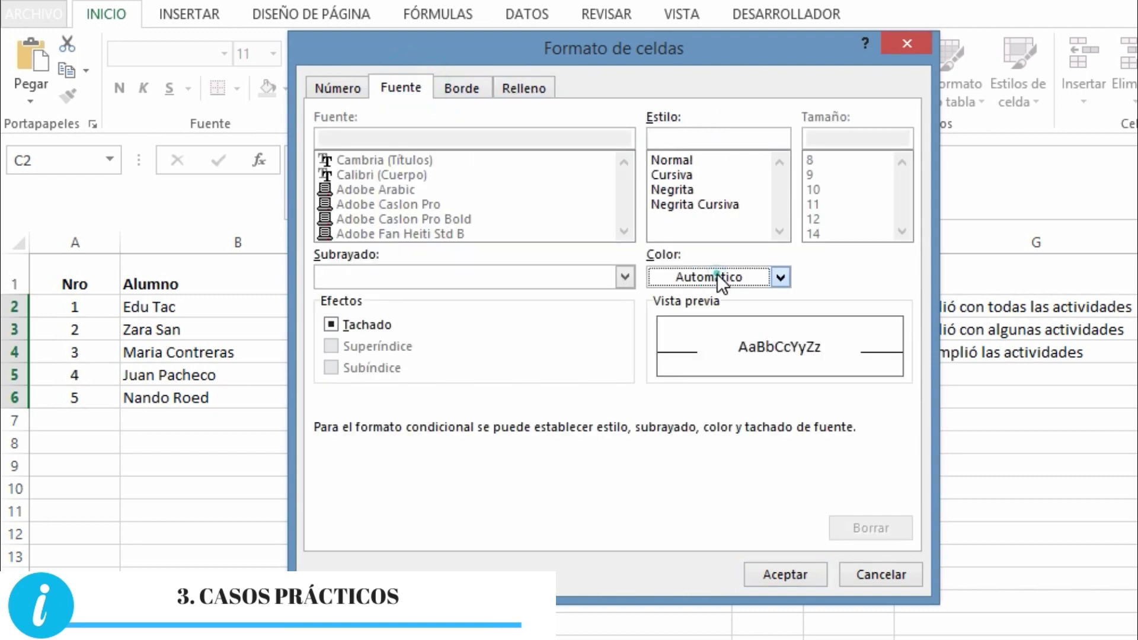
pyautogui.click(714, 277)
pyautogui.click(754, 480)
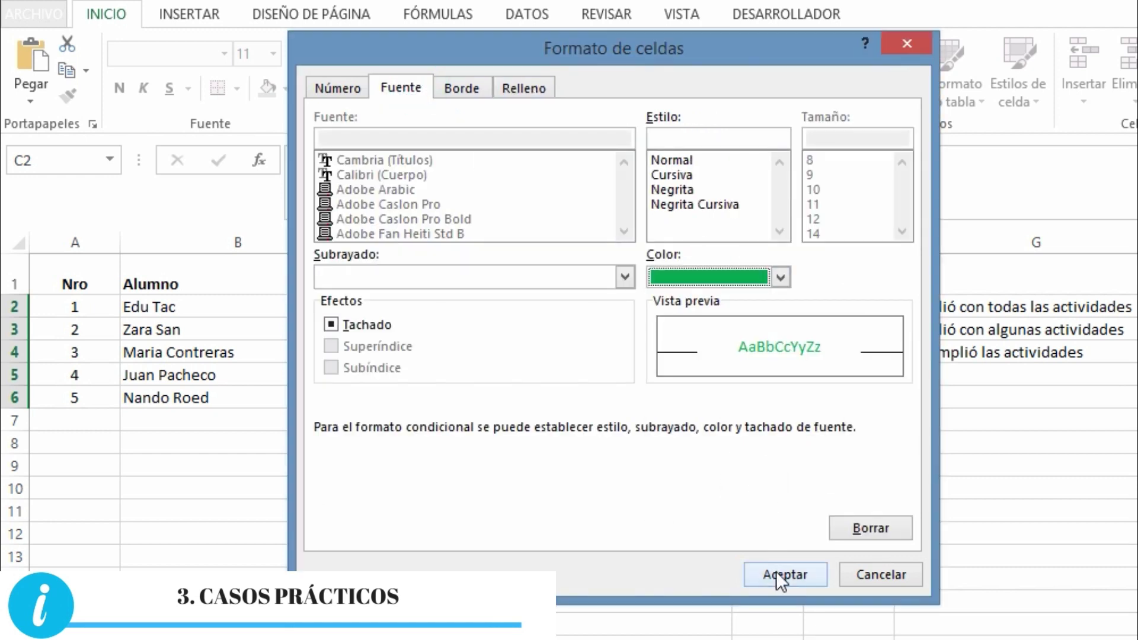
pyautogui.click(776, 575)
pyautogui.click(777, 516)
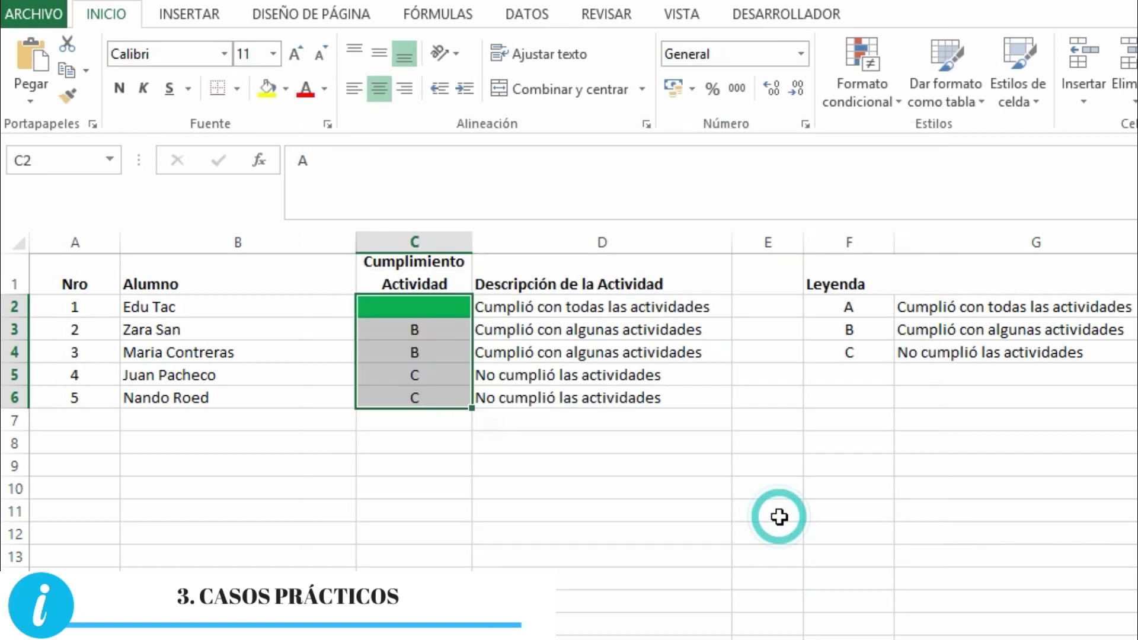
pyautogui.click(862, 103)
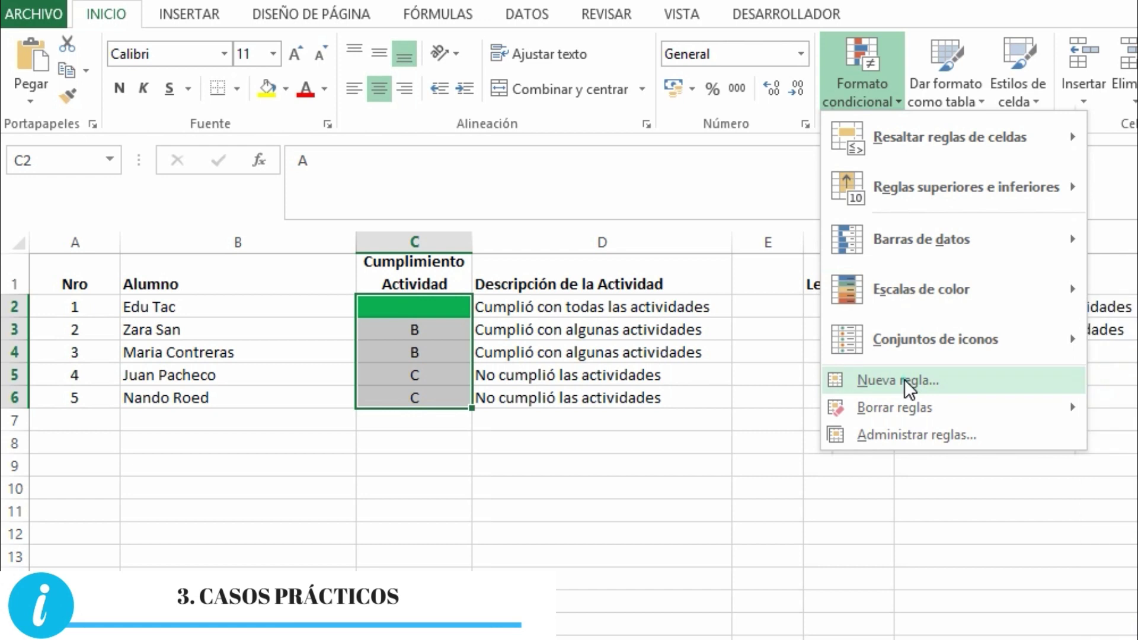
# Start a second rule for Cumplimiento Actividad cells equal to B
pyautogui.click(904, 379)
pyautogui.click(403, 200)
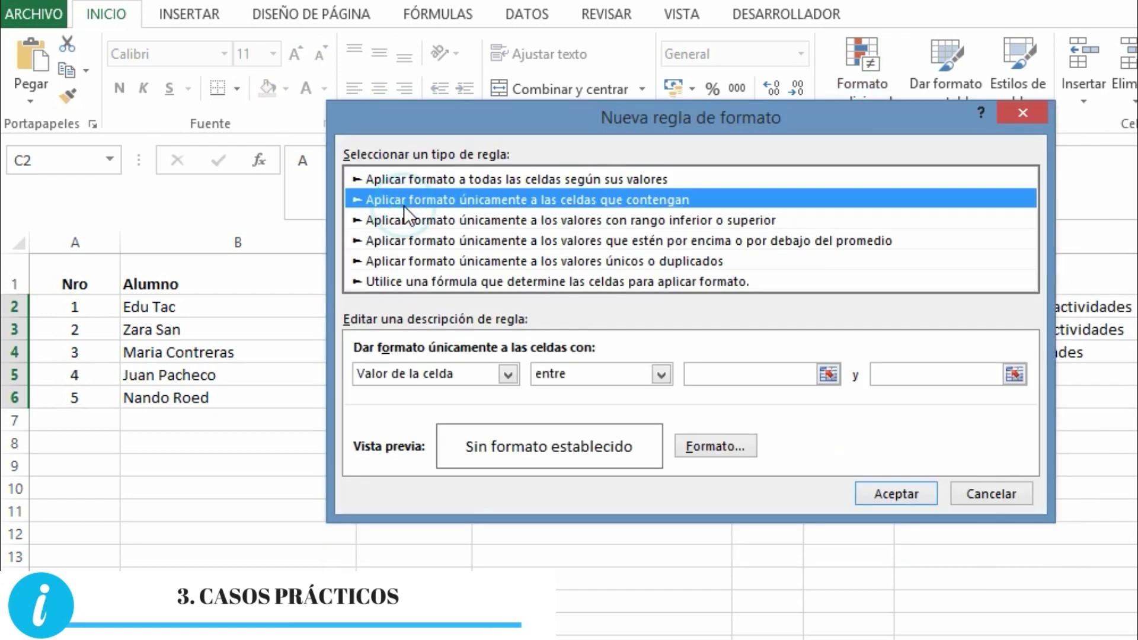
pyautogui.click(618, 385)
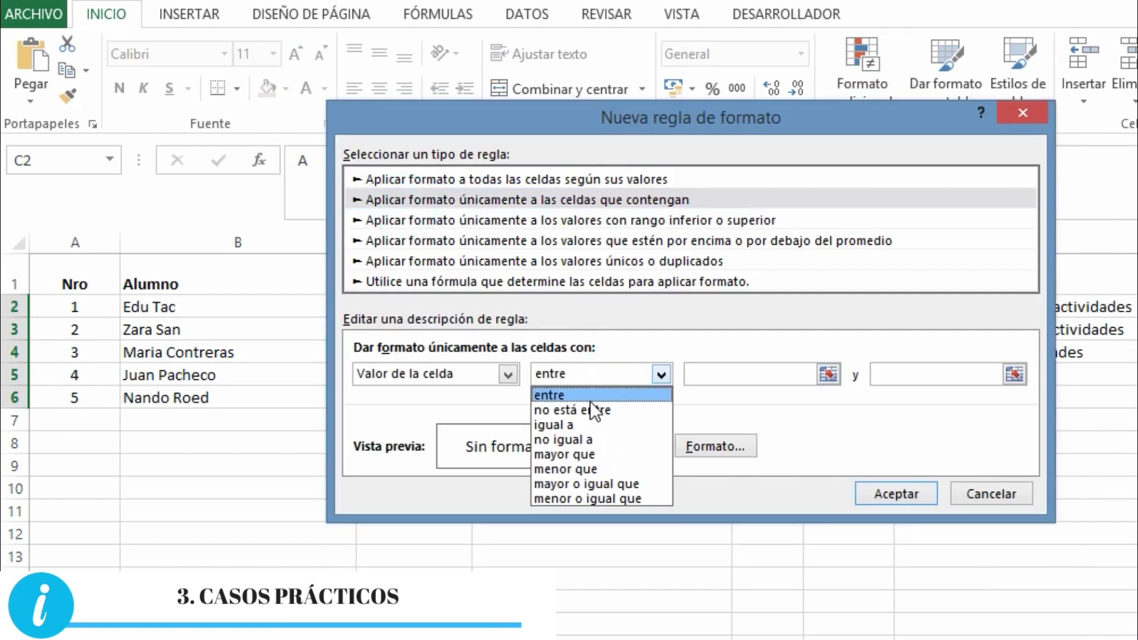
pyautogui.click(586, 424)
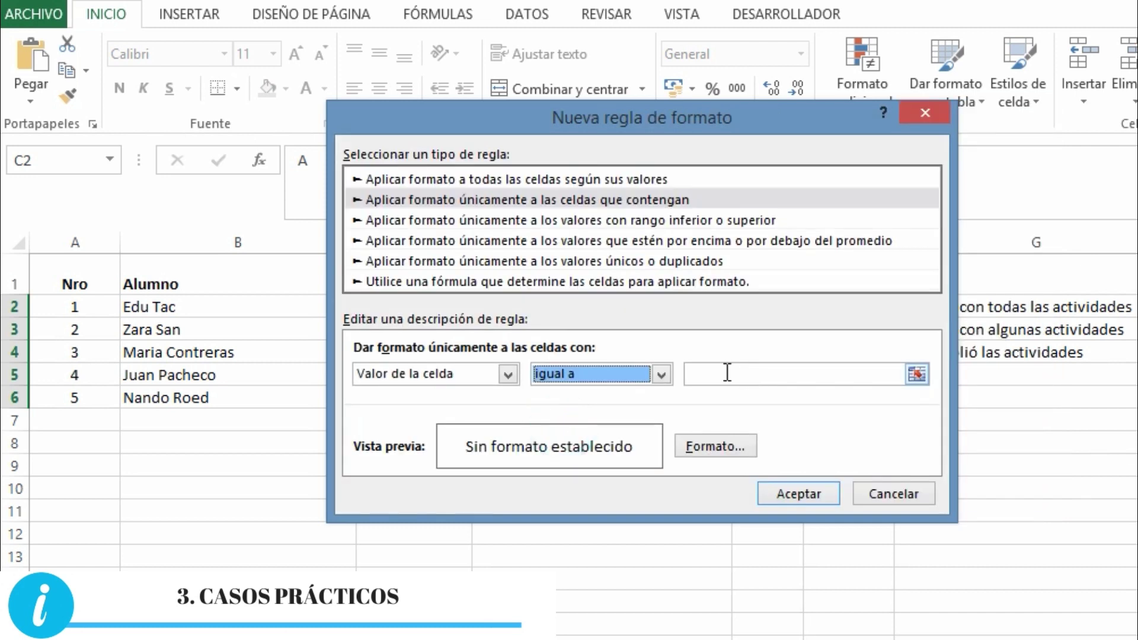
pyautogui.click(728, 372)
pyautogui.write('B')
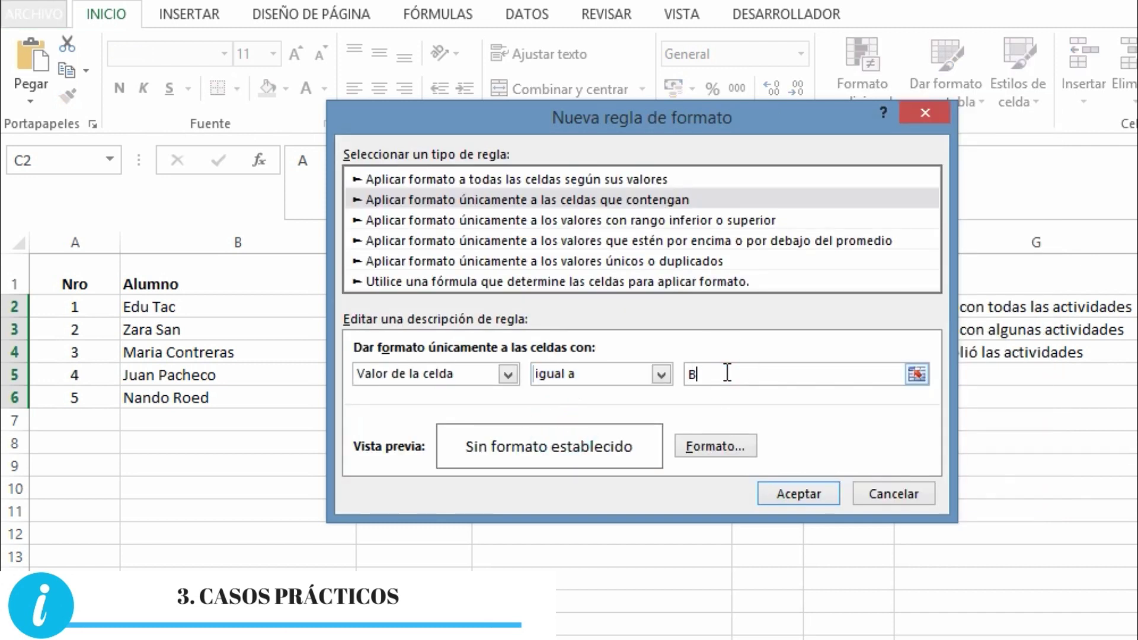
# Give the B rule orange text and an orange fill, and save it
pyautogui.click(709, 447)
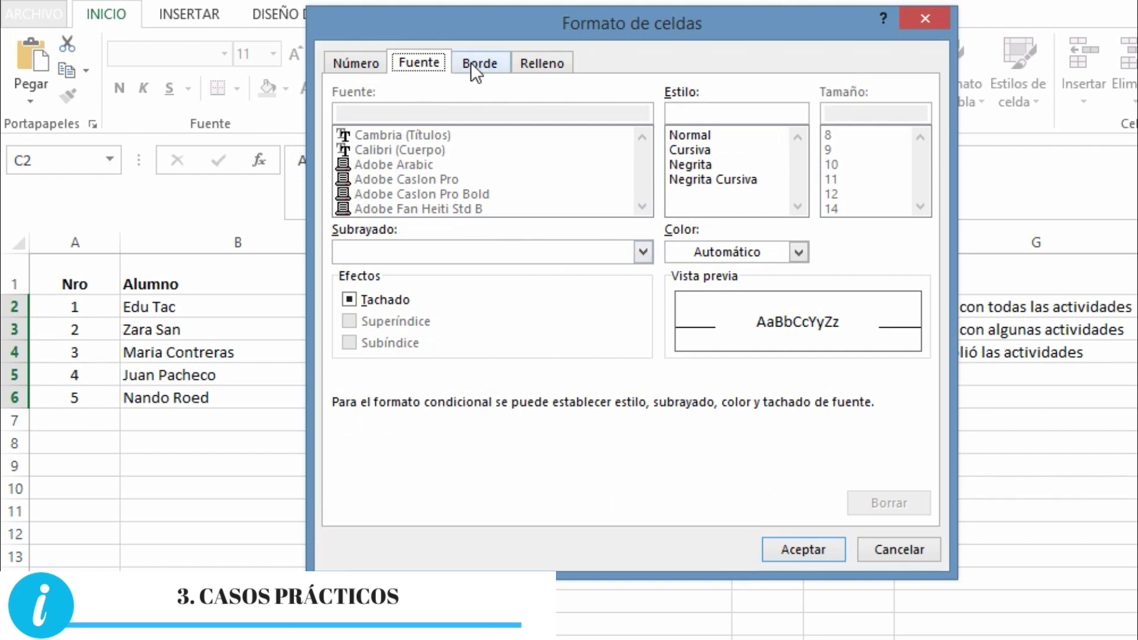
pyautogui.click(752, 253)
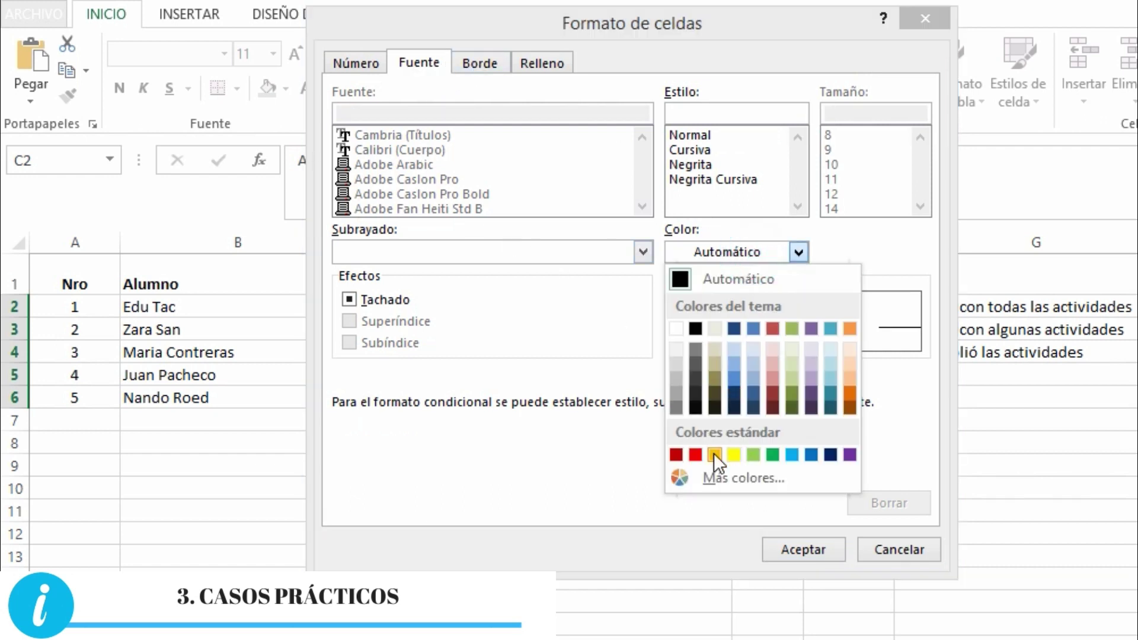
pyautogui.click(713, 453)
pyautogui.click(562, 62)
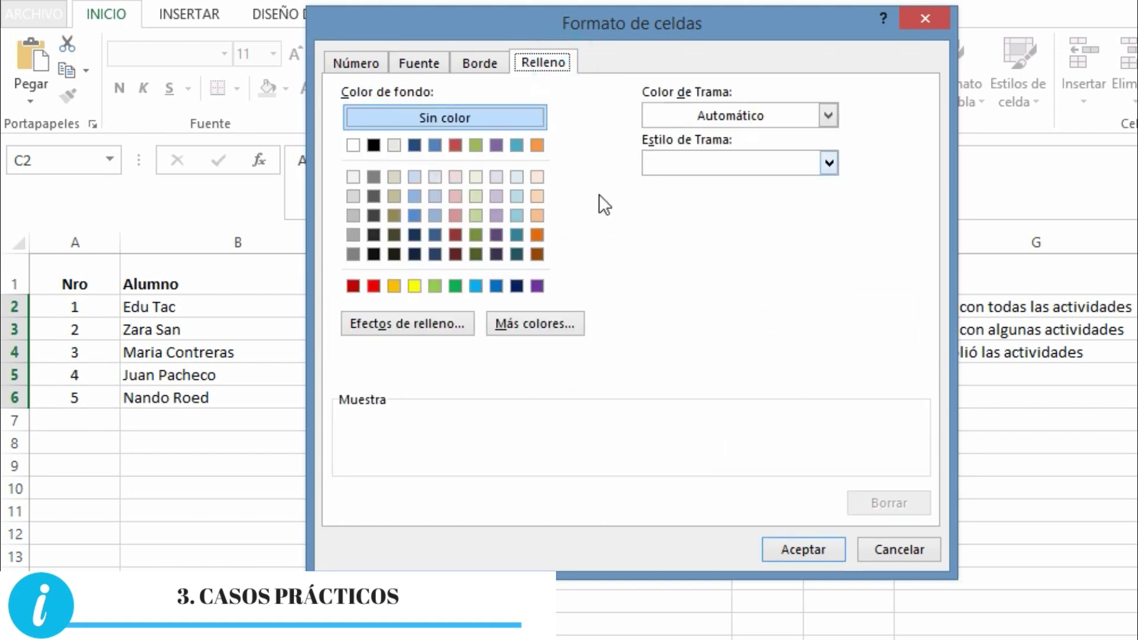
pyautogui.click(394, 286)
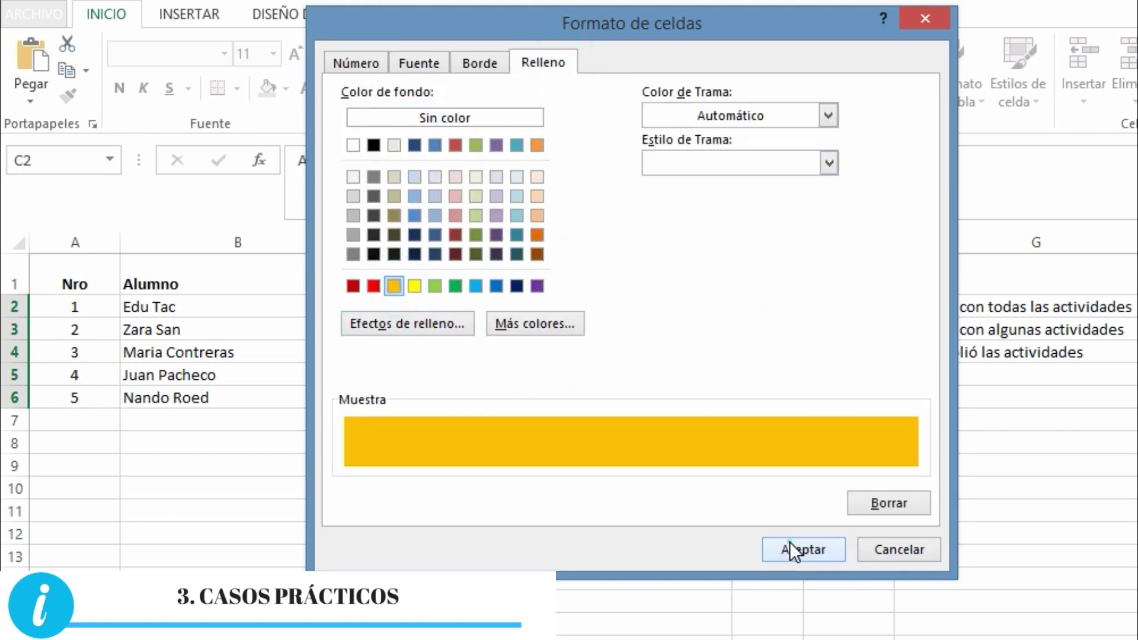
pyautogui.click(790, 550)
pyautogui.click(808, 500)
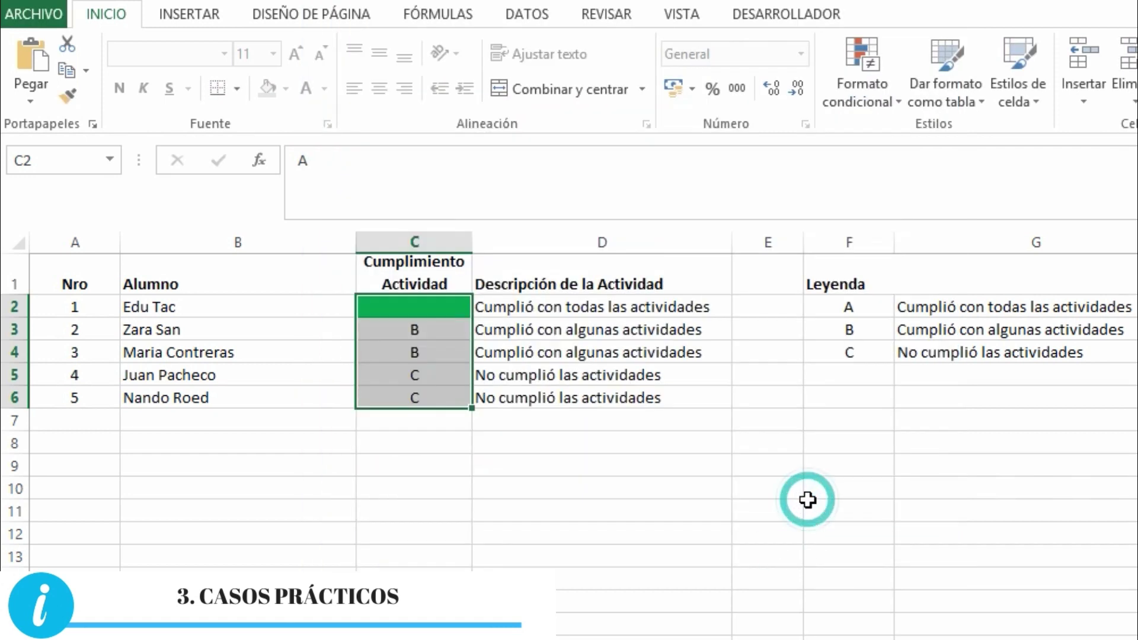
# Start a third rule for Cumplimiento Actividad cells equal to C
pyautogui.click(848, 90)
pyautogui.click(883, 379)
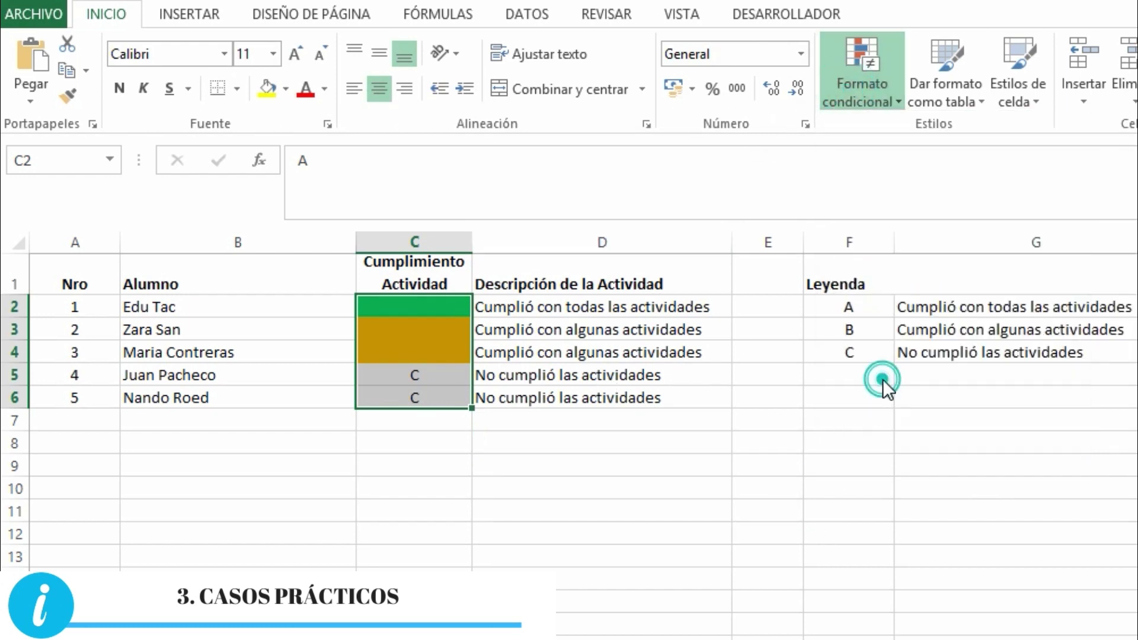
pyautogui.click(449, 174)
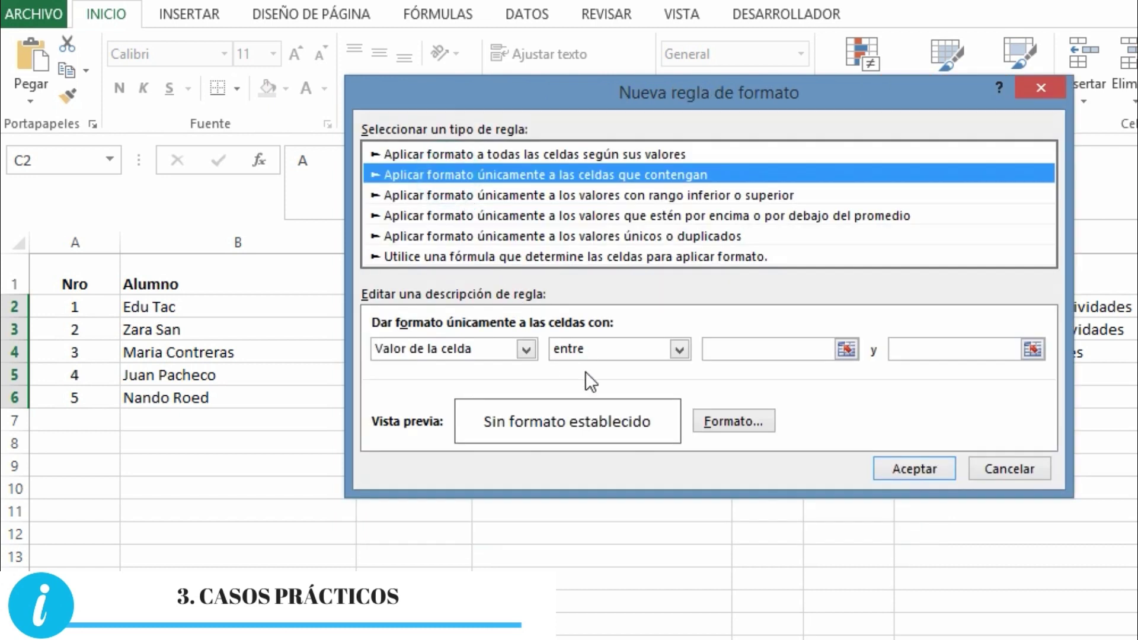
pyautogui.click(620, 353)
pyautogui.click(585, 396)
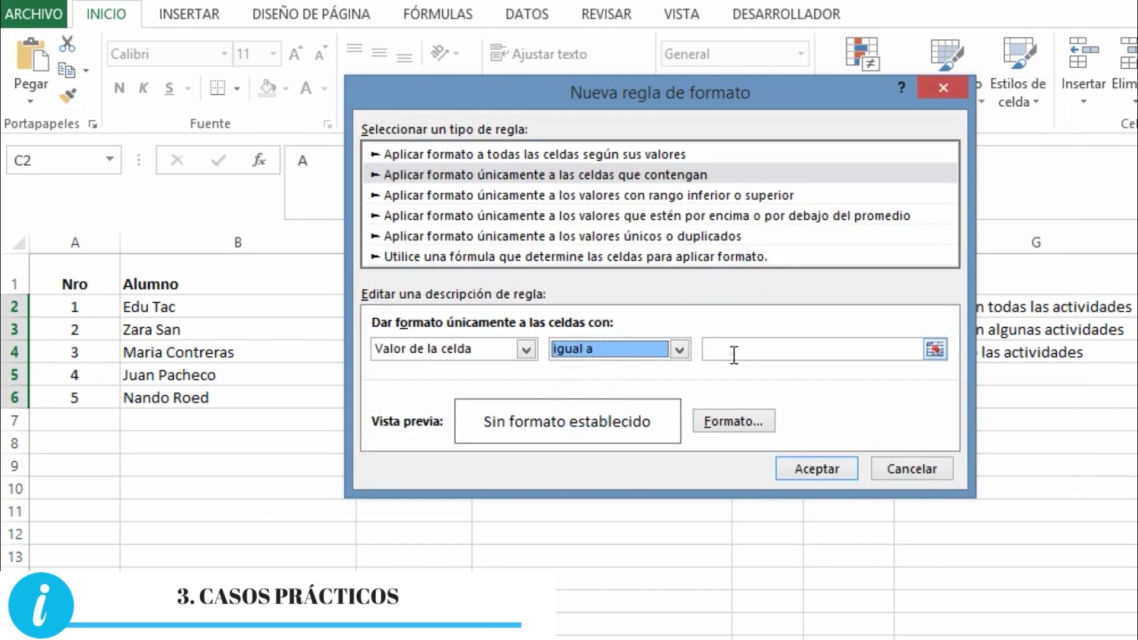
pyautogui.click(734, 355)
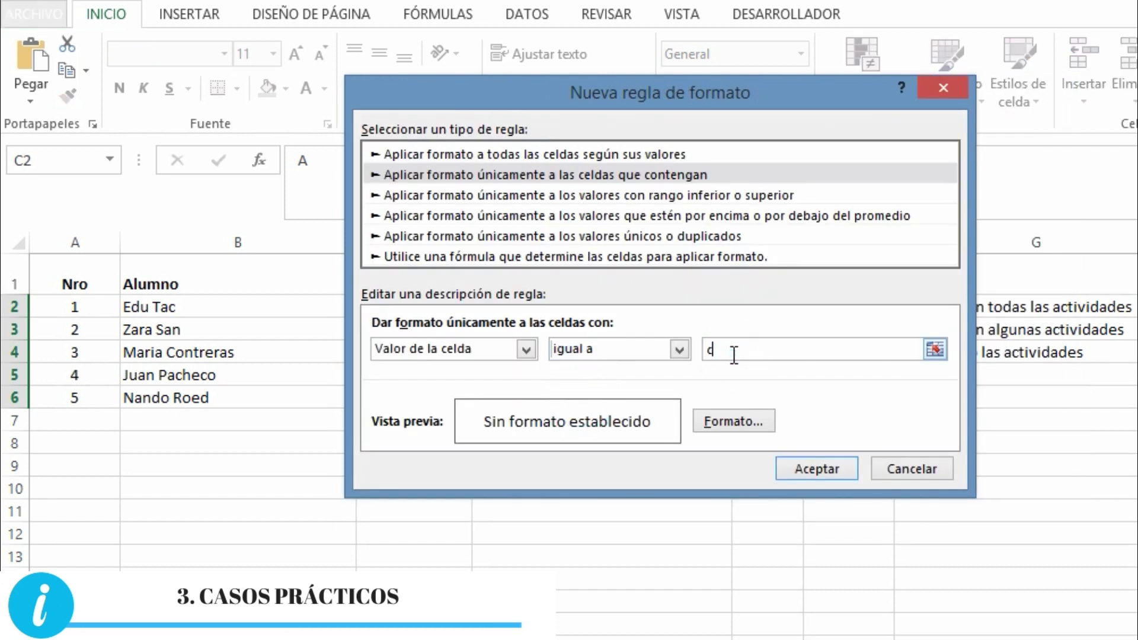
# Give the C rule a red fill and red text, and save it
pyautogui.click(735, 422)
pyautogui.click(386, 258)
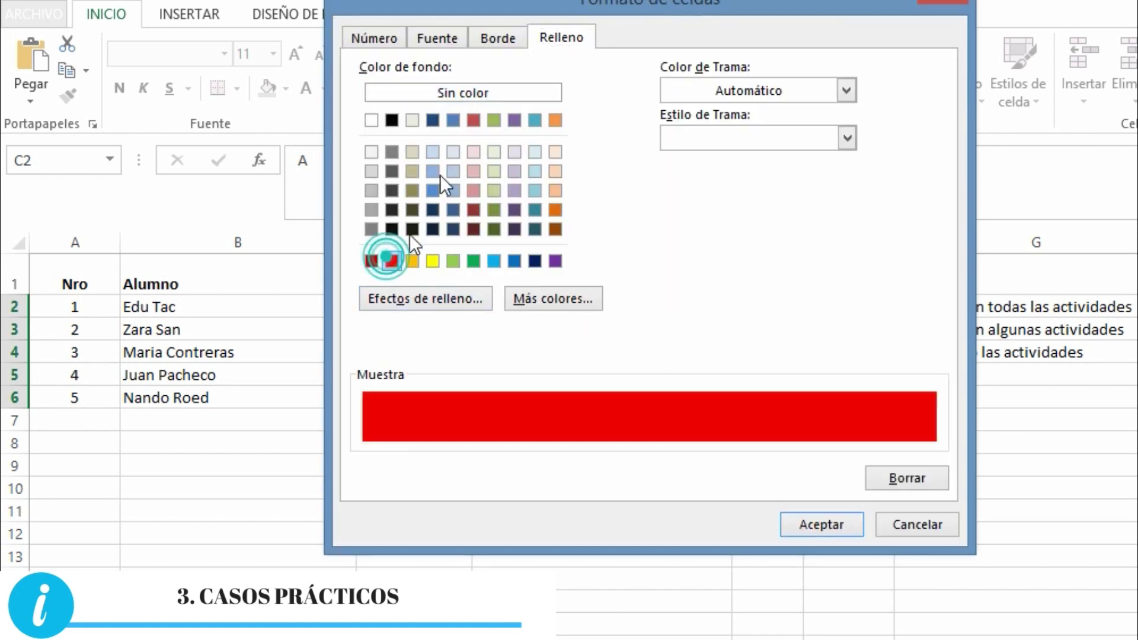
pyautogui.click(440, 35)
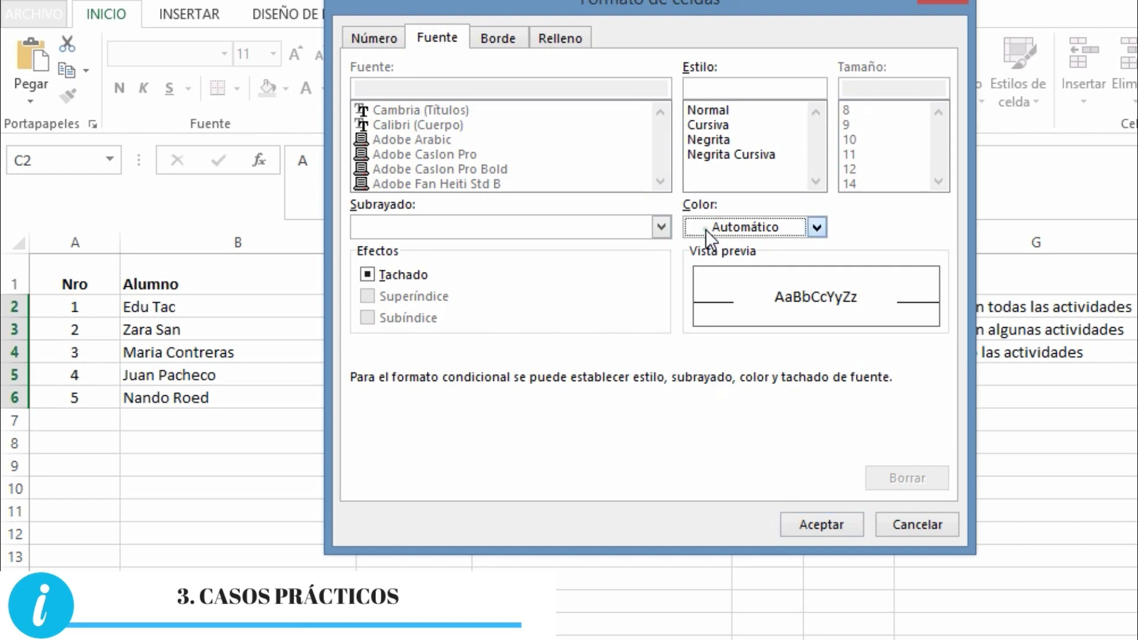
pyautogui.click(817, 227)
pyautogui.click(716, 428)
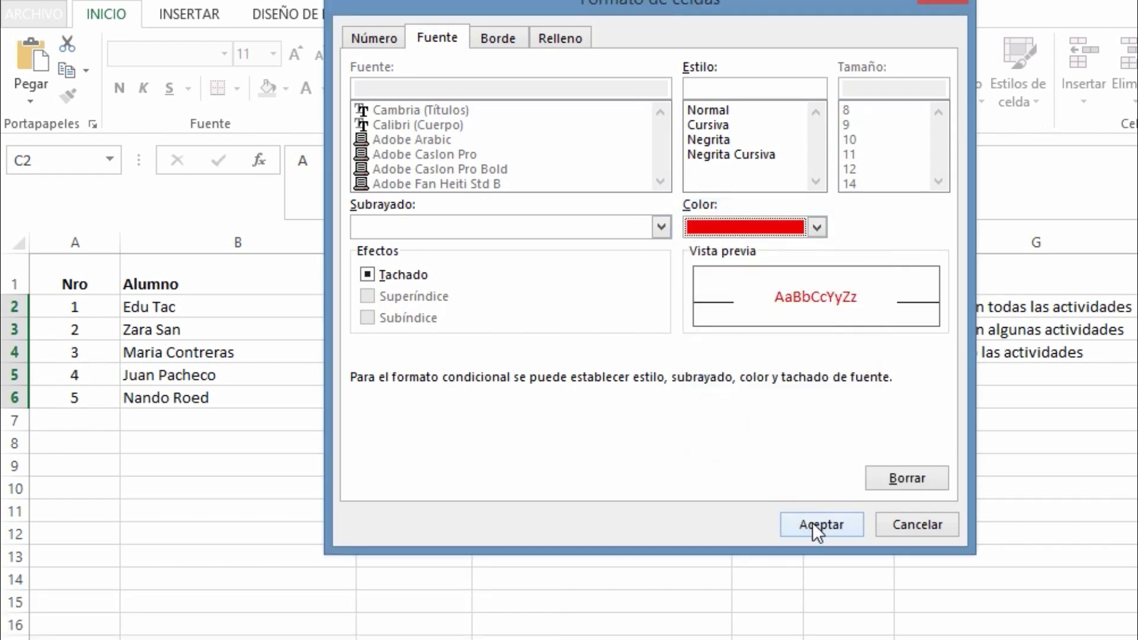
pyautogui.click(812, 523)
pyautogui.click(808, 474)
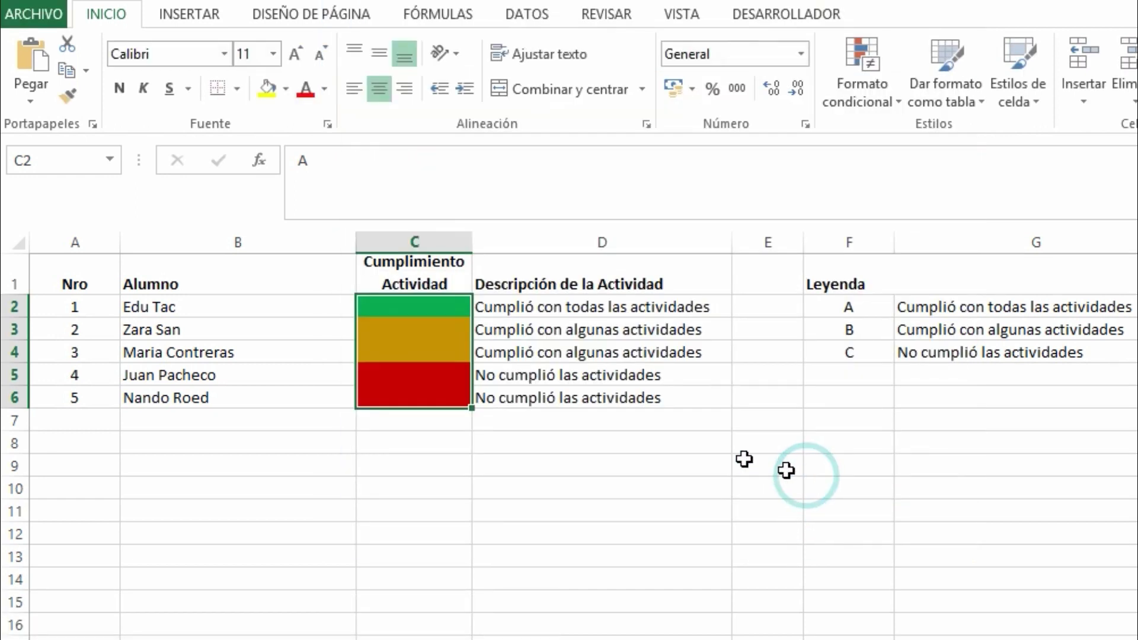
pyautogui.click(433, 337)
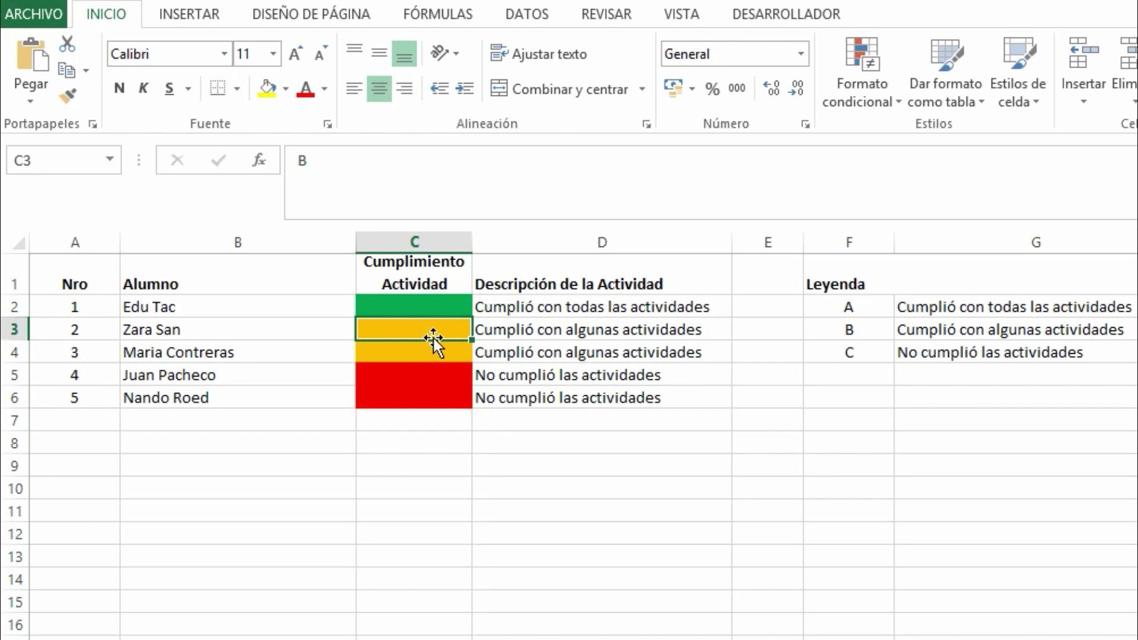
# Regrade C3 to A, C5 to B and C2 to C to test the colour rules
pyautogui.write('A')
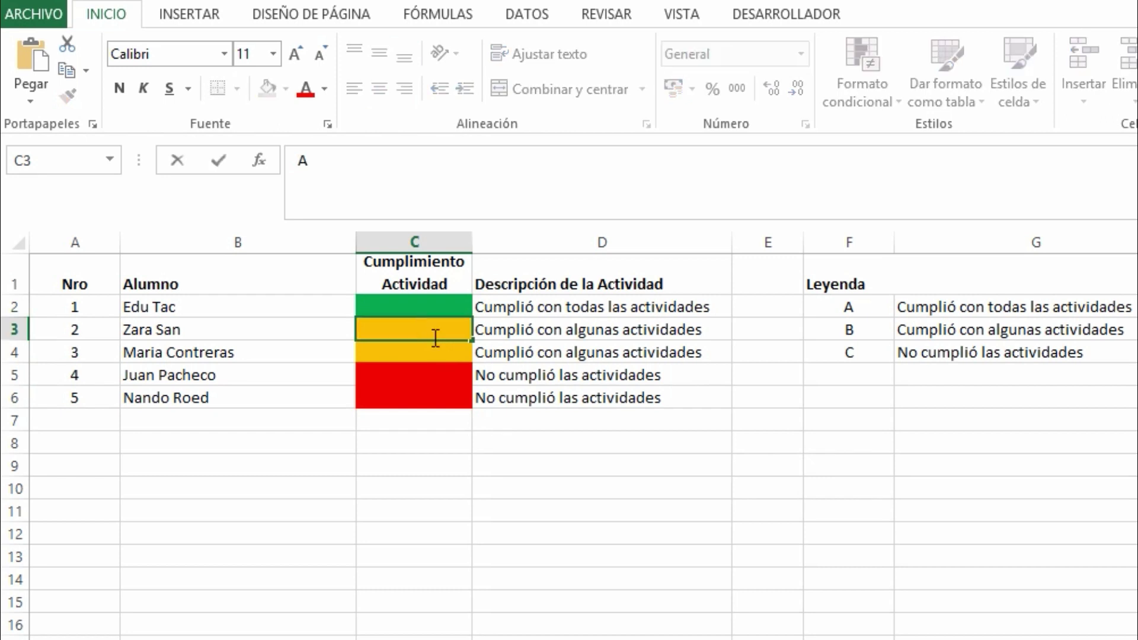
pyautogui.press('Return')
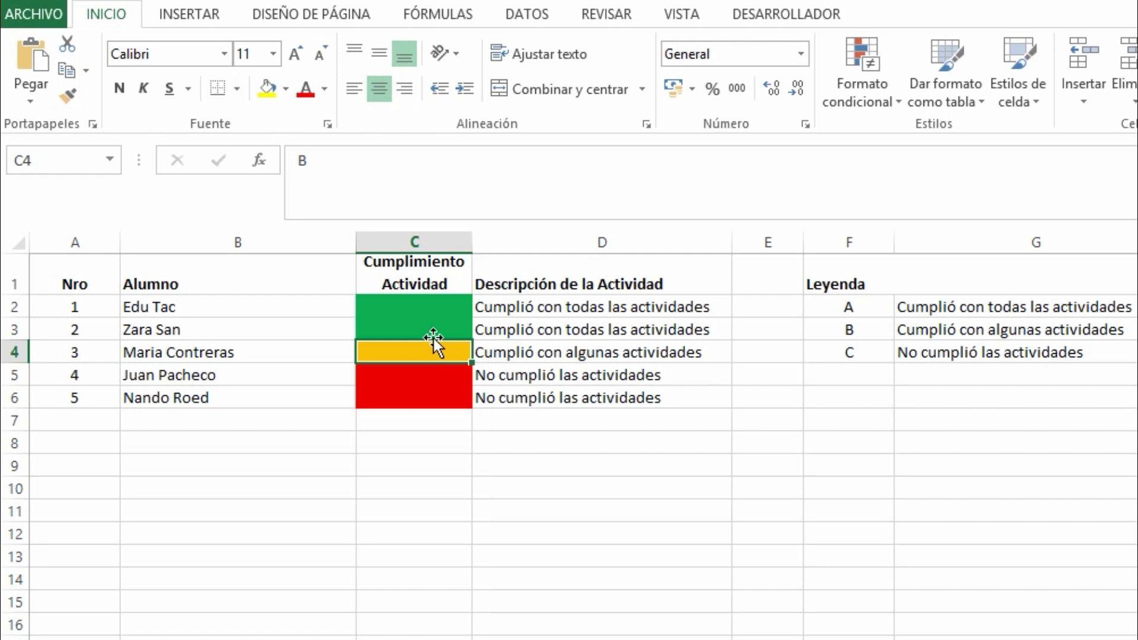
pyautogui.press('Return')
pyautogui.write('B')
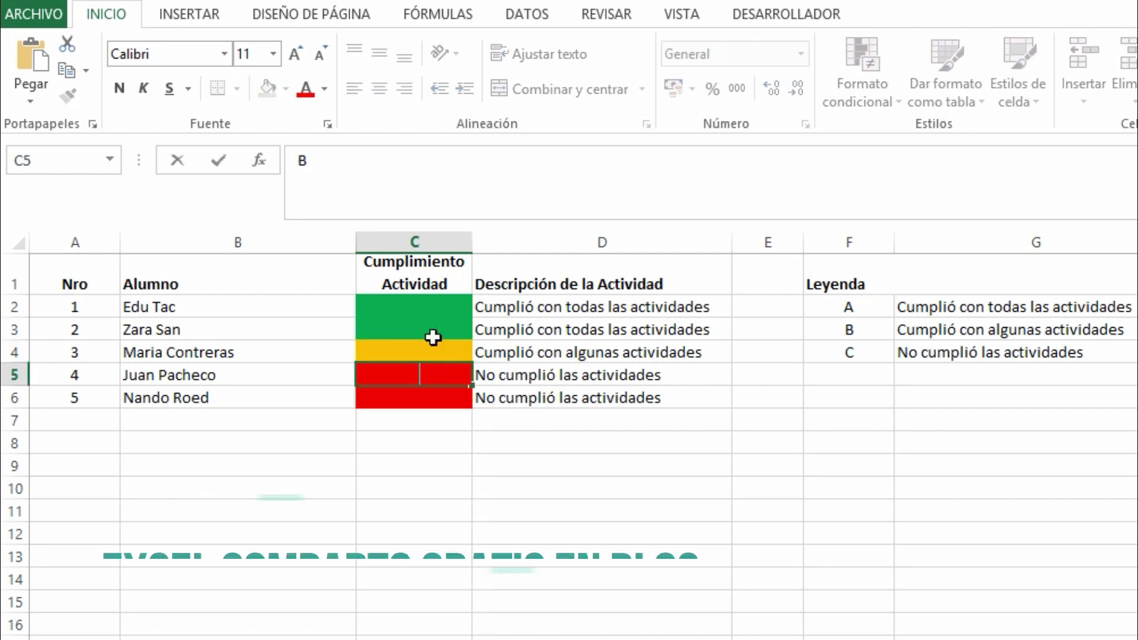
pyautogui.press('Return')
pyautogui.press('Up')
pyautogui.press('Up')
pyautogui.press('Up')
pyautogui.press('Up')
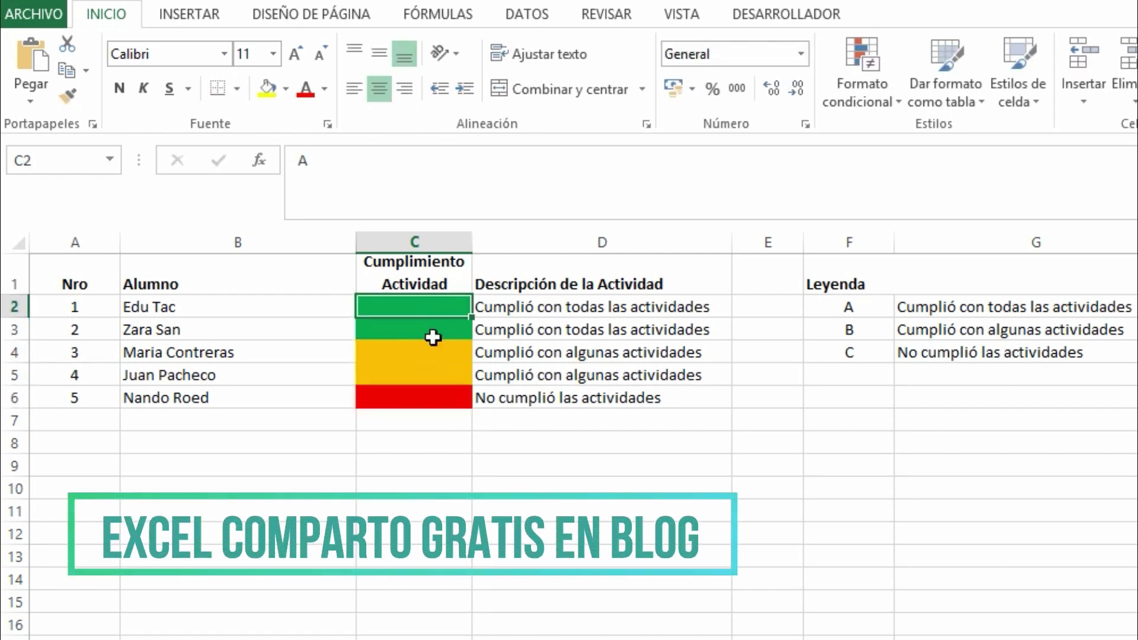
pyautogui.write('C')
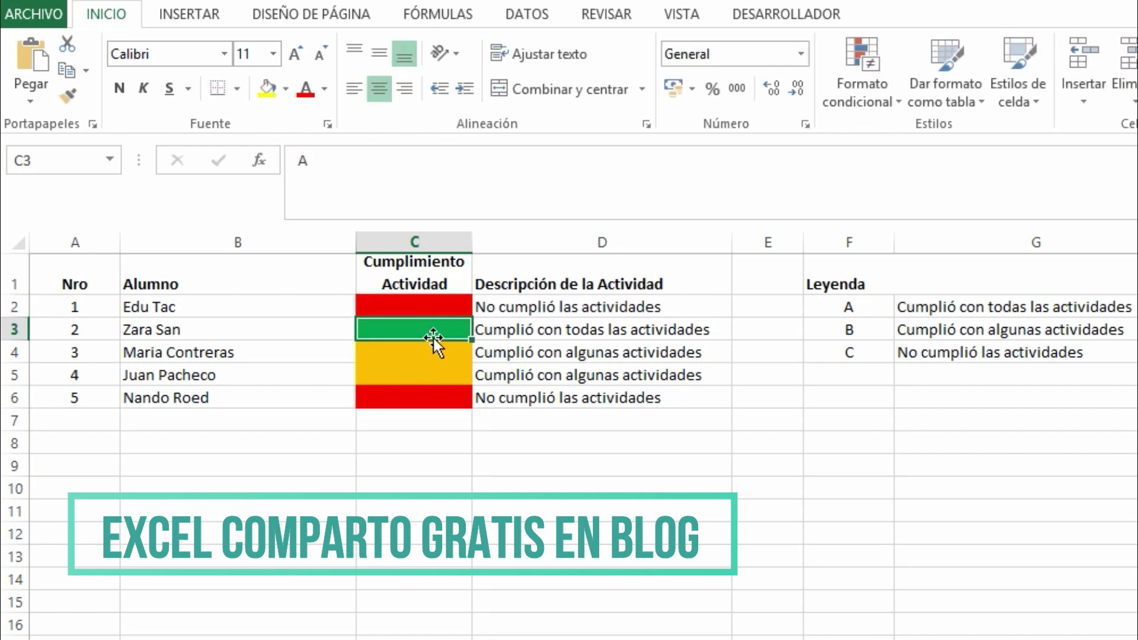
pyautogui.press('Return')
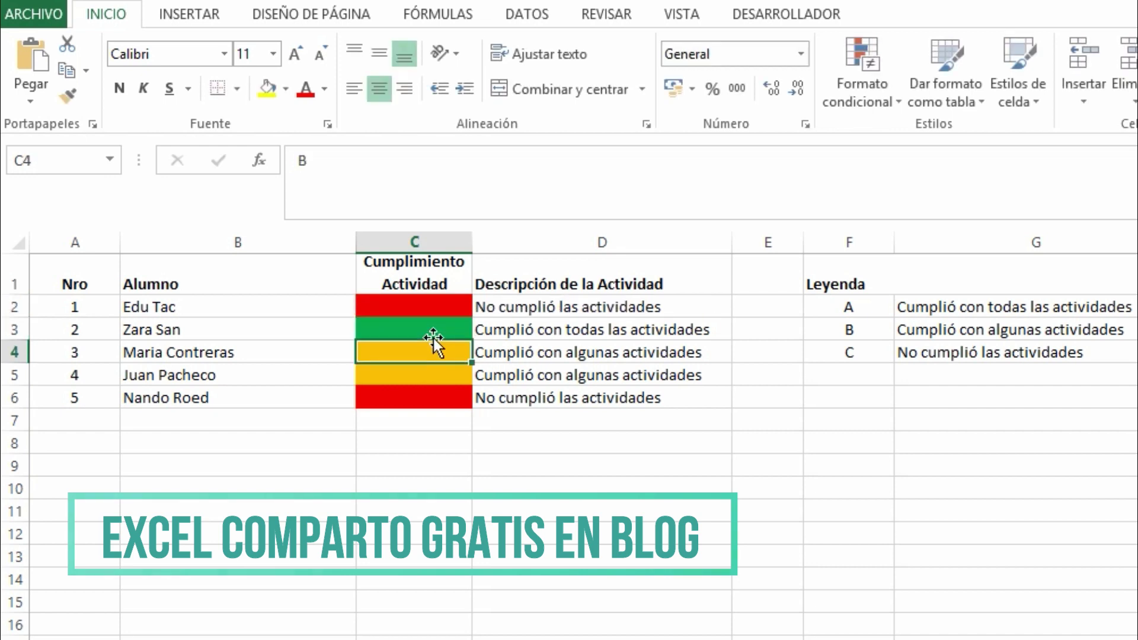